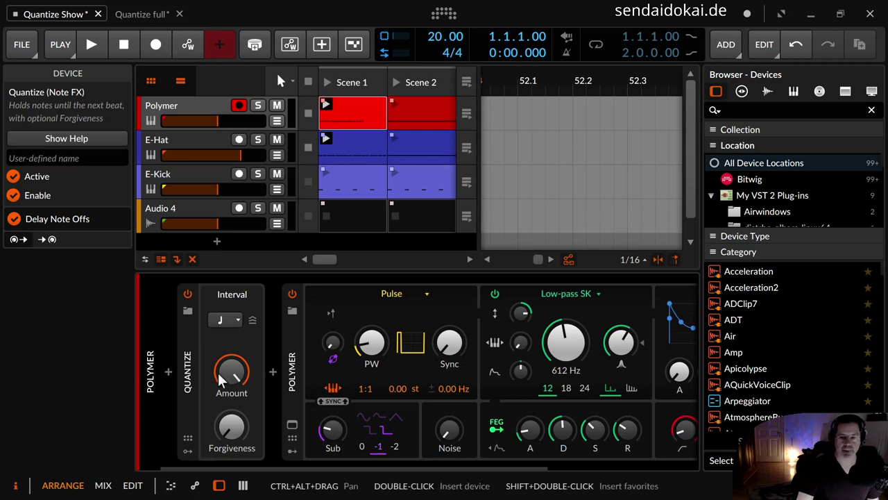
- Show and hide the Quantize device's remote controls page and its modulator slots
click(187, 440)
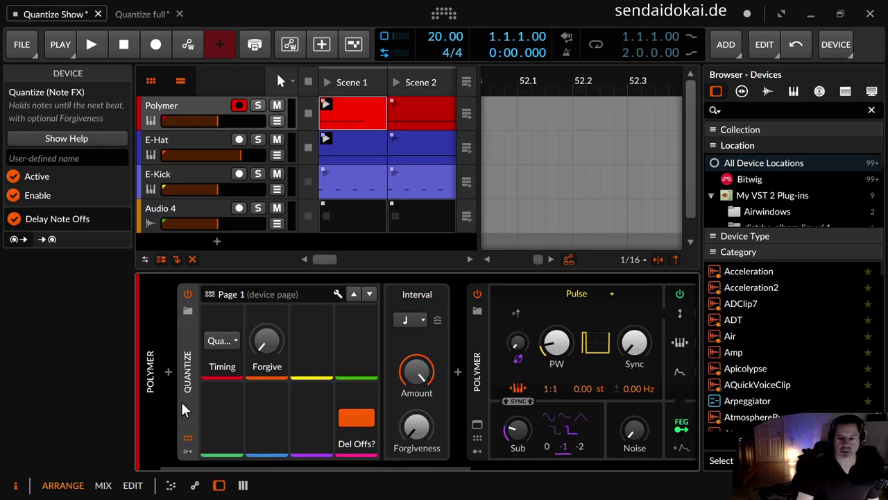
click(188, 441)
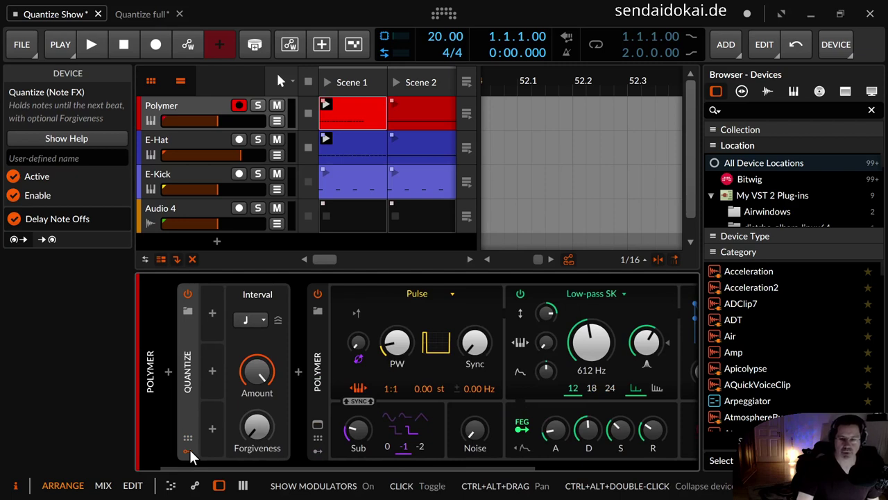
click(188, 452)
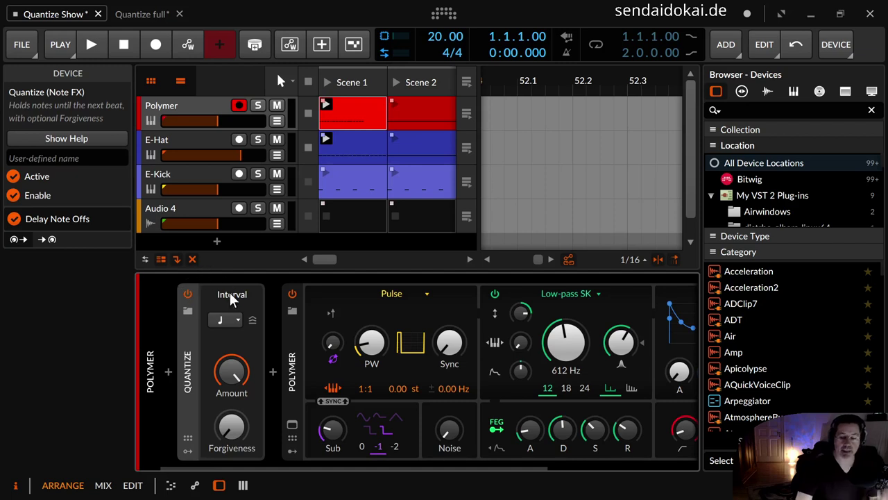
- Choose Quarter note as the Quantize interval, and switch its use of the transport's groove on and back off
click(238, 319)
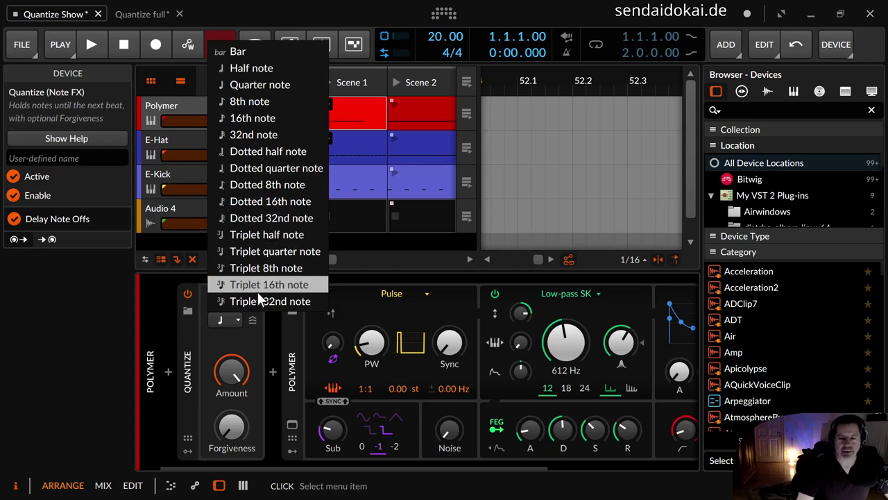
click(248, 86)
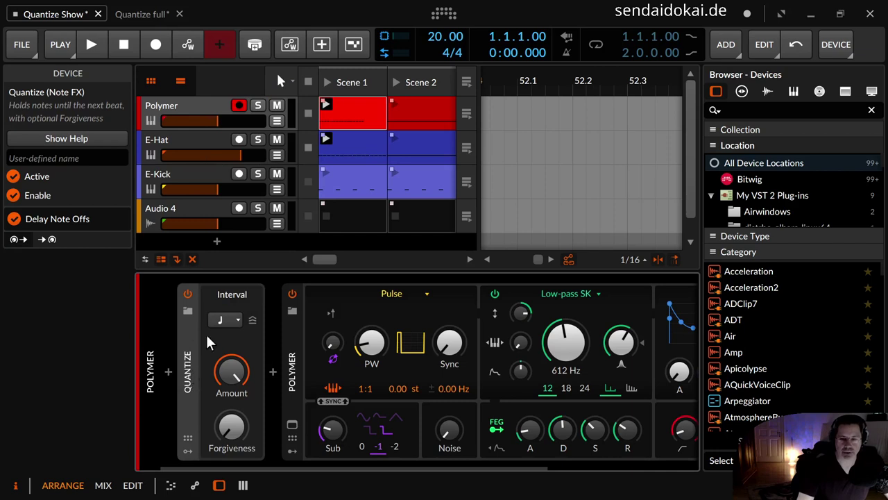
click(254, 322)
click(254, 322)
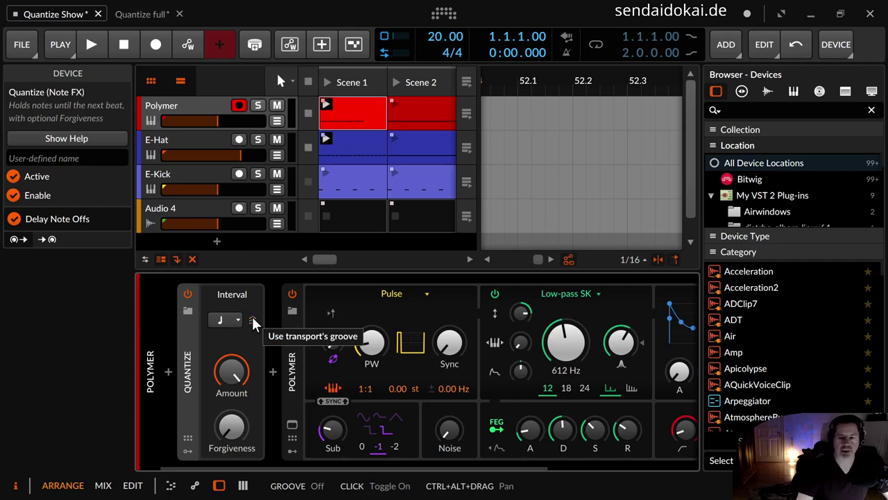
- Enable the global groove in the playback settings, then disable it again
click(68, 46)
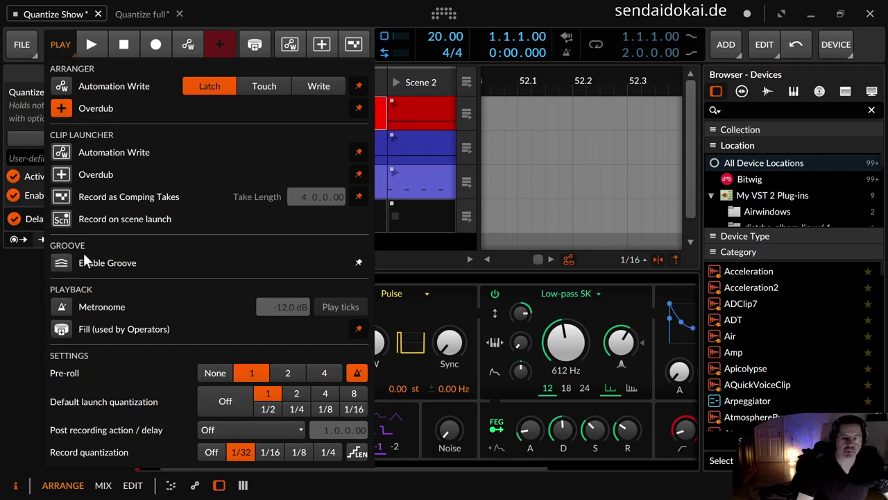
click(63, 259)
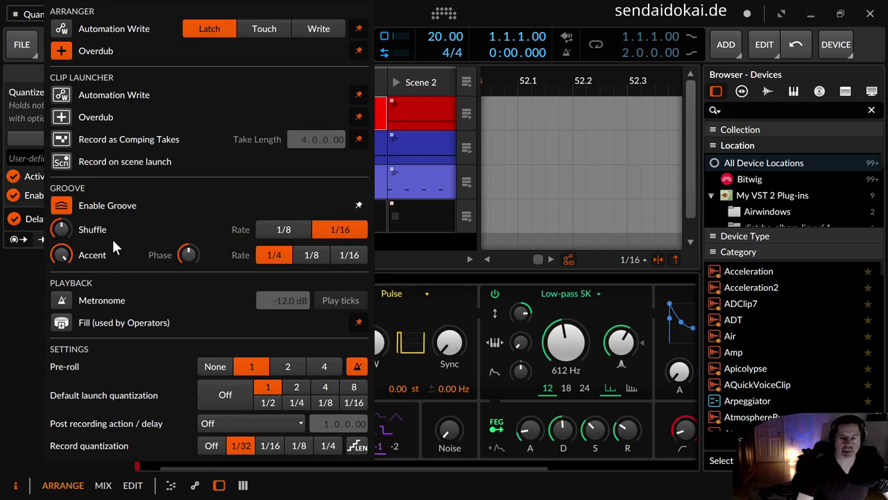
click(62, 205)
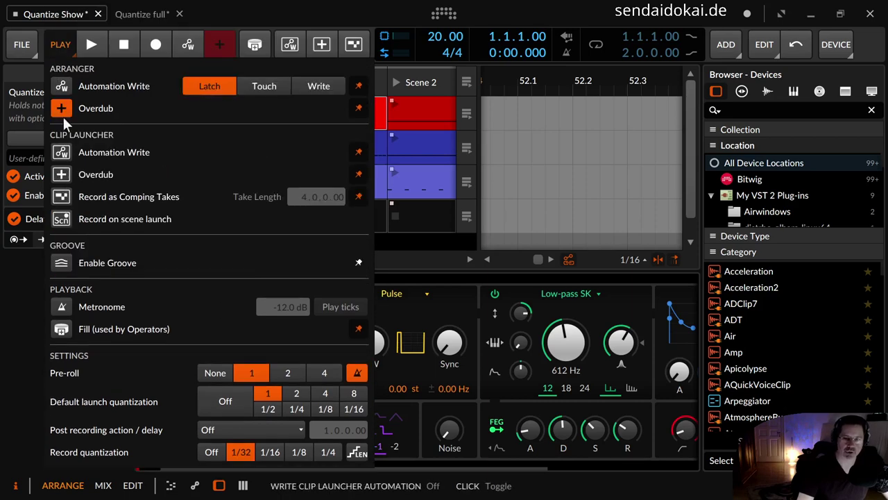
click(62, 44)
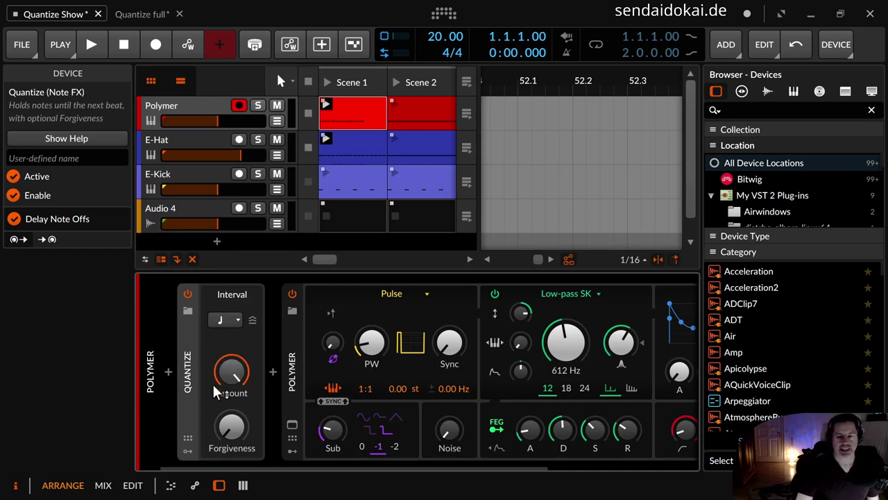
- Examine the Quantize device's Amount and Forgiveness controls and the note-off delay switch among its remote controls
mouse_move(234, 374)
mouse_down()
mouse_move(233, 430)
mouse_move(234, 375)
mouse_up()
mouse_move(242, 437)
mouse_down()
mouse_move(241, 347)
mouse_move(244, 442)
mouse_up()
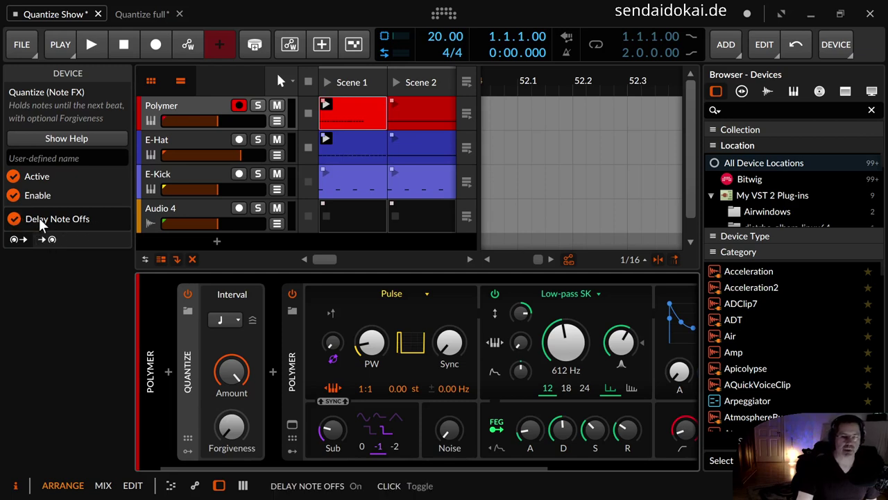
click(187, 438)
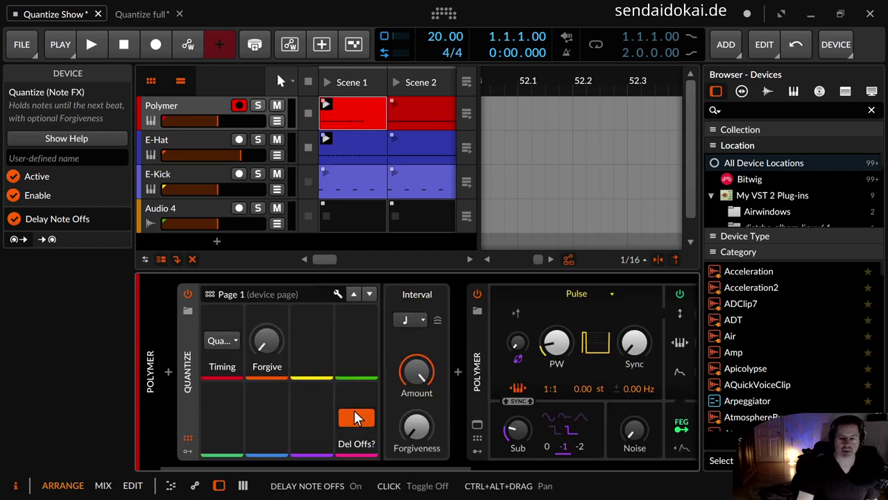
click(188, 438)
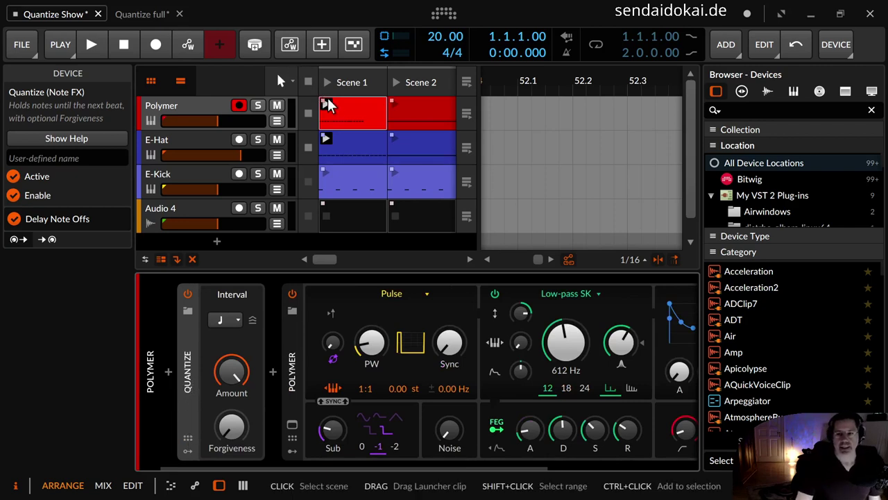
- Open the Polymer track's Scene 1 clip in the note editor with its whole row of G2 notes in view
click(353, 122)
double_click(353, 123)
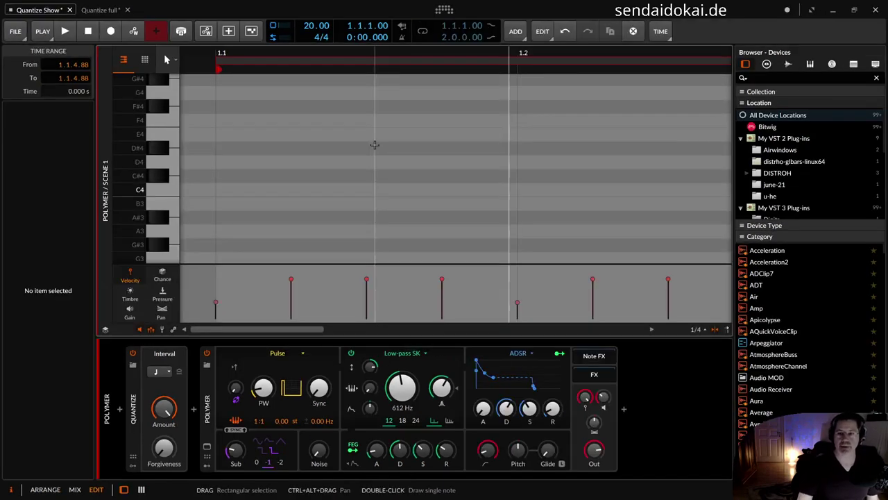
scroll(374, 144, down, 10)
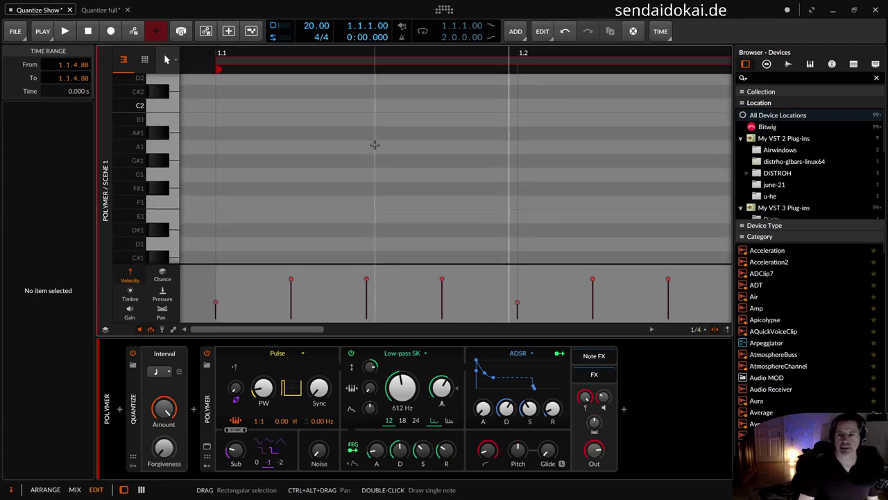
scroll(374, 144, up, 4)
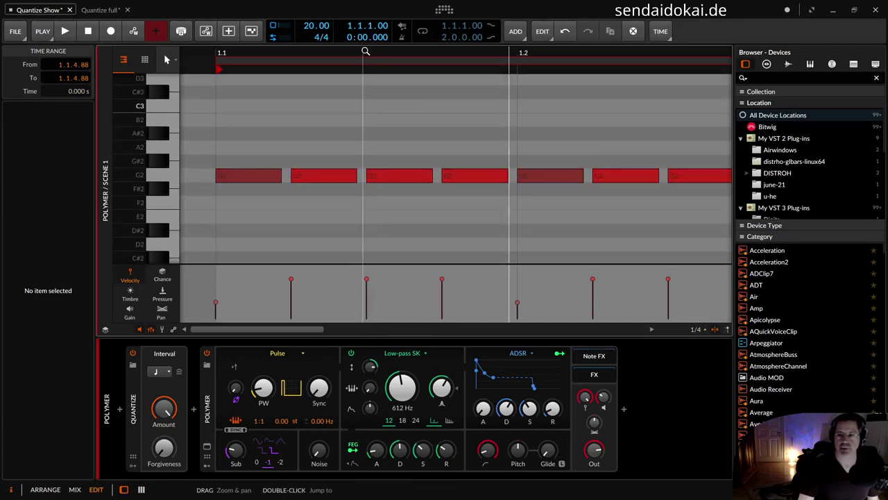
drag(365, 52, 311, 173)
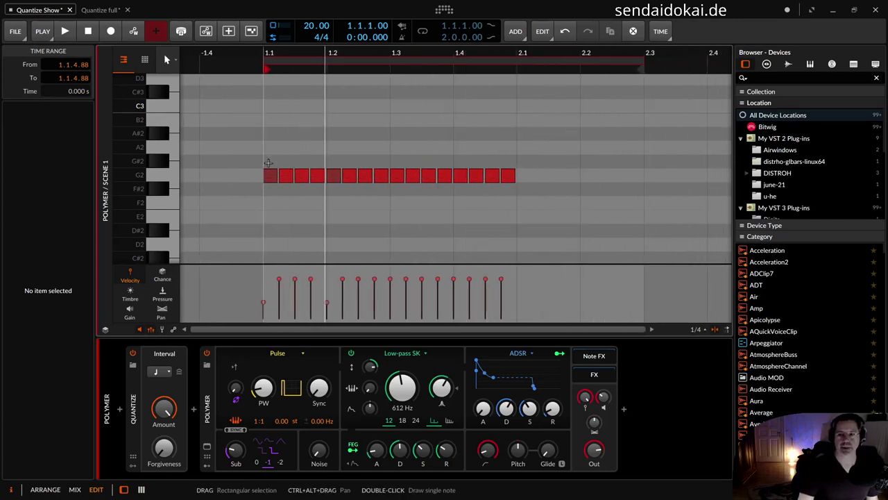
- Duplicate the first four G2 notes three times so their velocity pattern repeats across the bar, and clear the selection
click(329, 151)
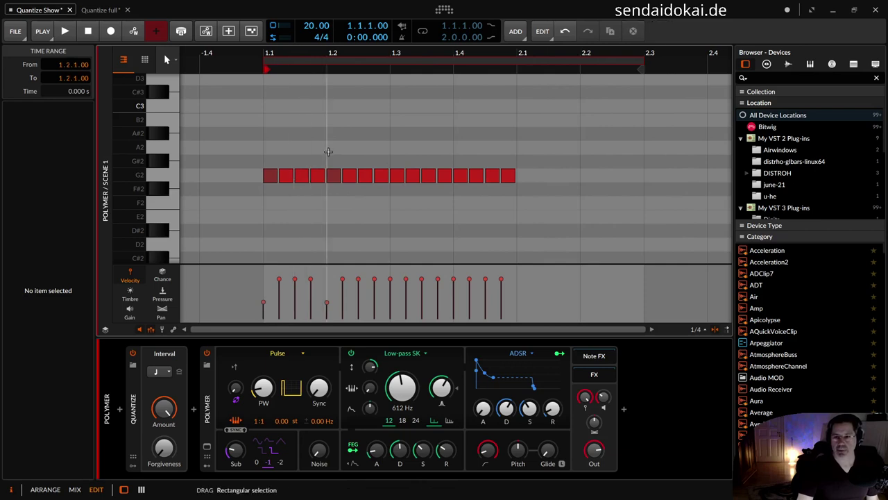
drag(328, 151, 309, 188)
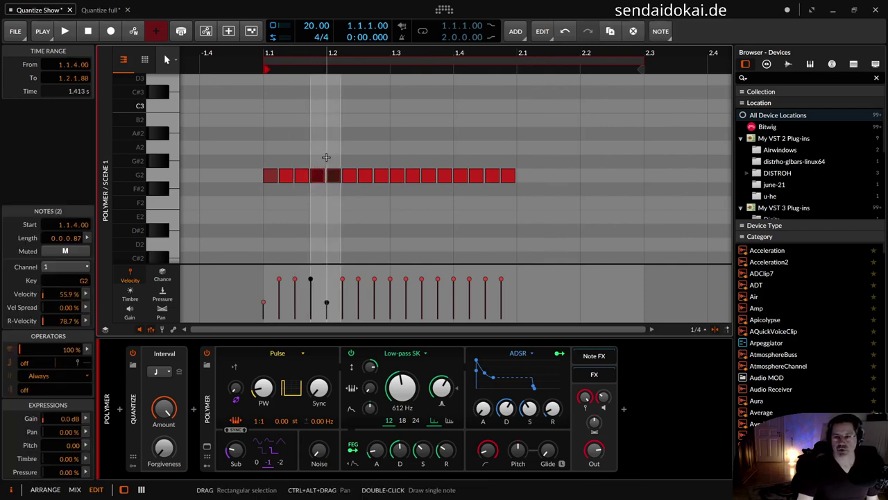
drag(326, 157, 271, 186)
key(ctrl+d)
key(ctrl+d)
key(ctrl+d)
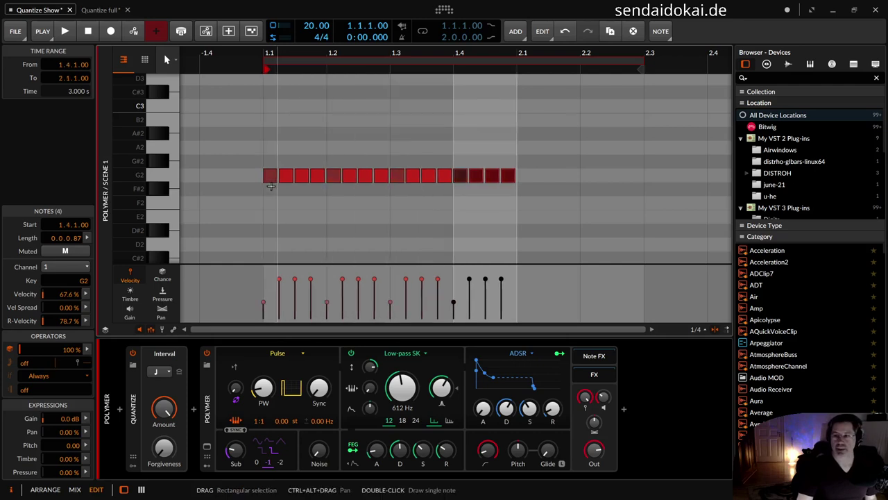
click(310, 139)
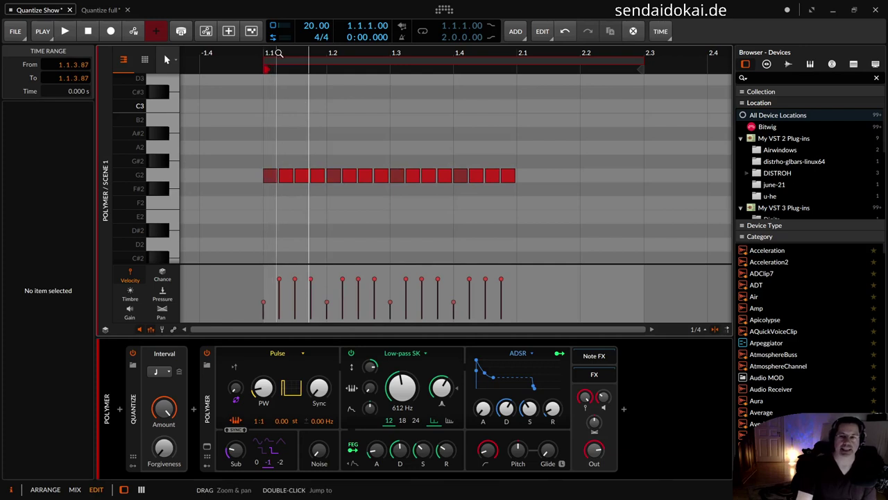
- Fit the clip in the editor, place the time cursor at its start and play it briefly
drag(287, 51, 276, 72)
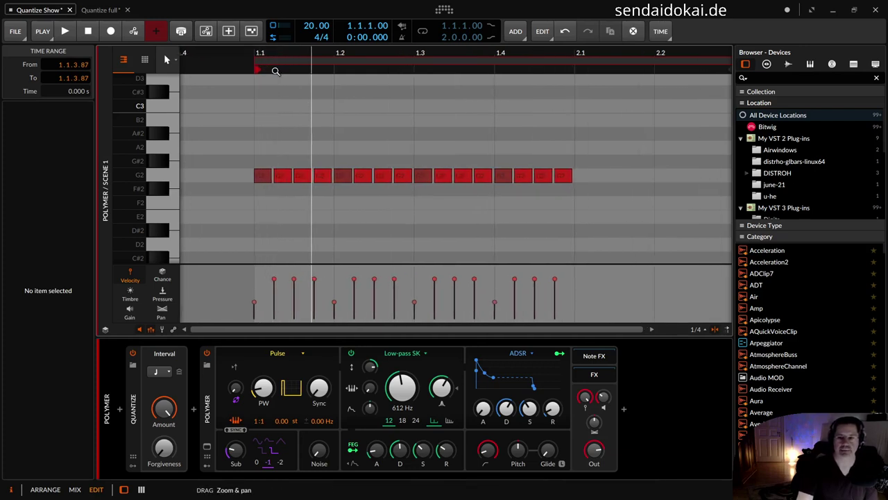
click(276, 104)
key(z)
click(193, 101)
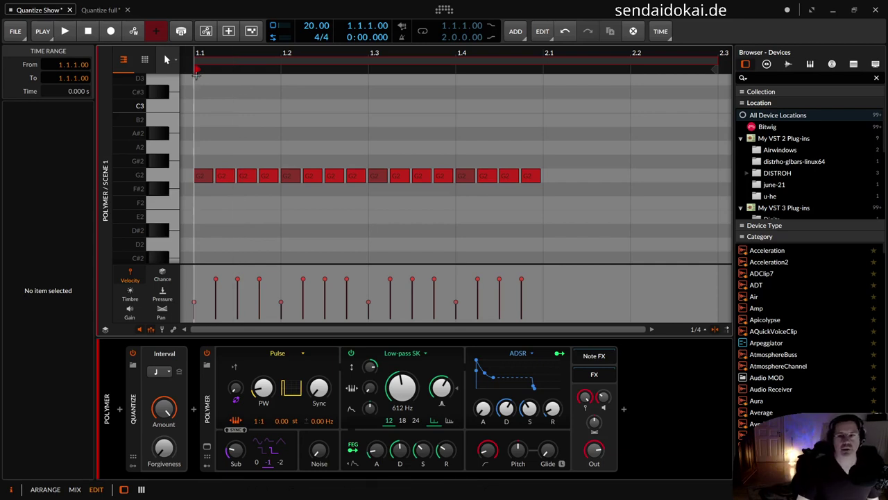
key(space)
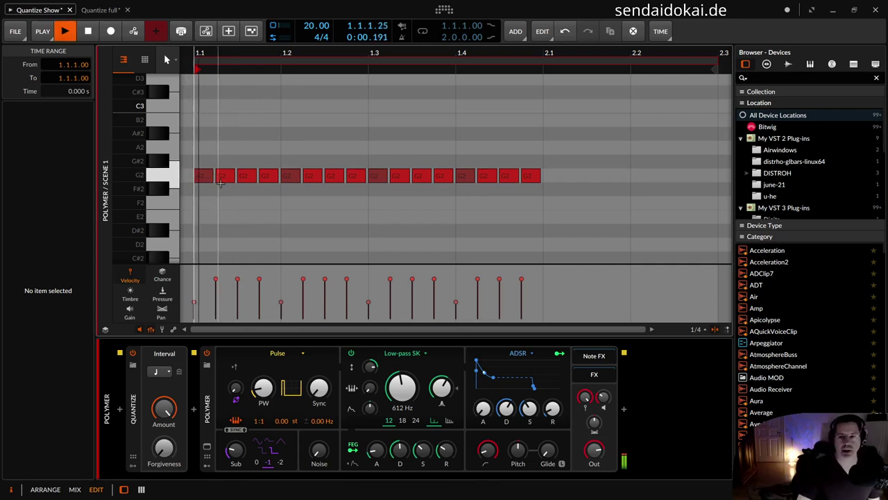
key(space)
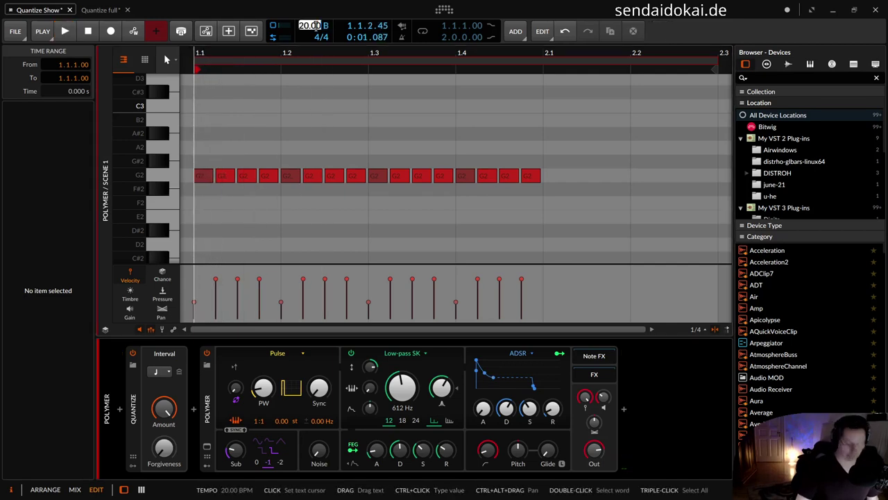
- Set the project tempo to 100 BPM and audition the clip with the Quantize device active
text(10)
key(Return)
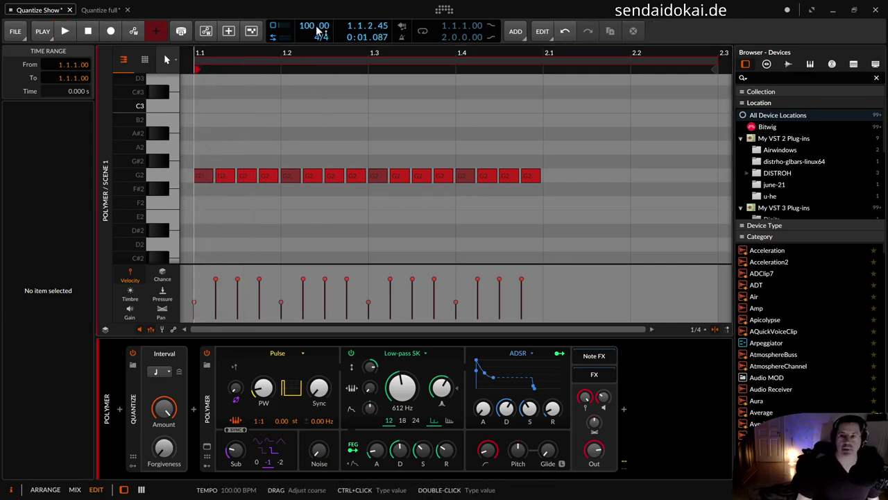
key(space)
key(space)
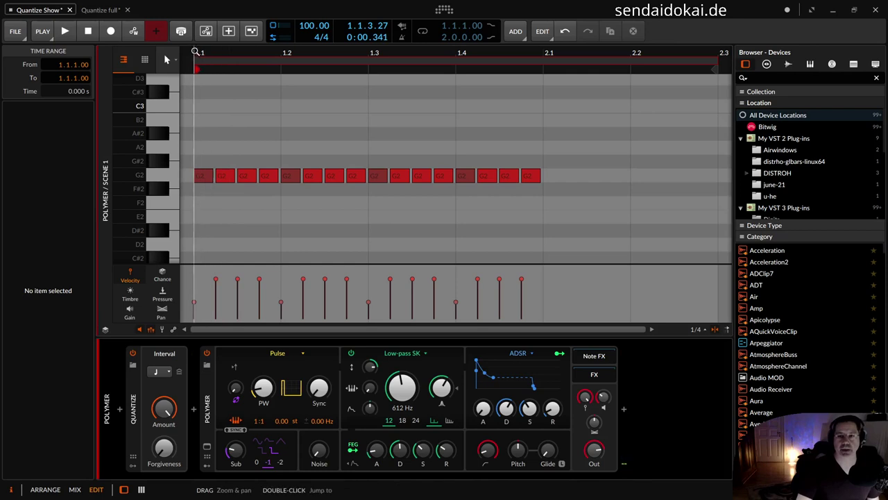
key(space)
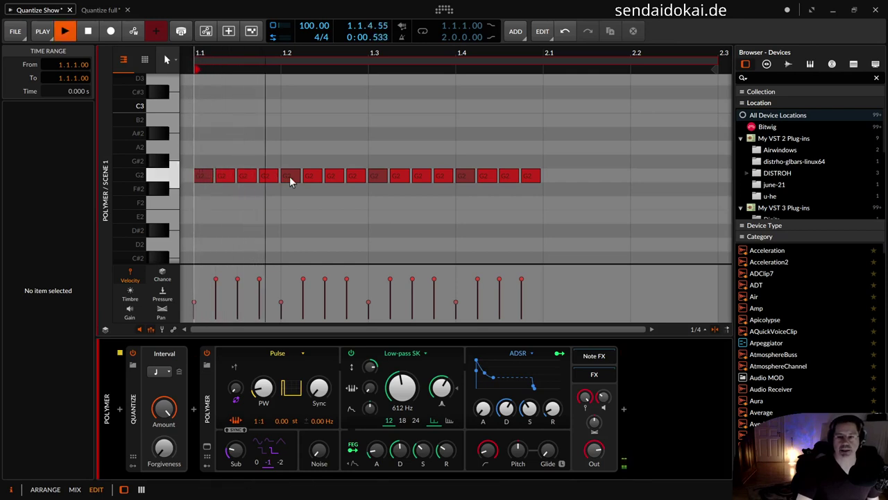
click(486, 186)
key(space)
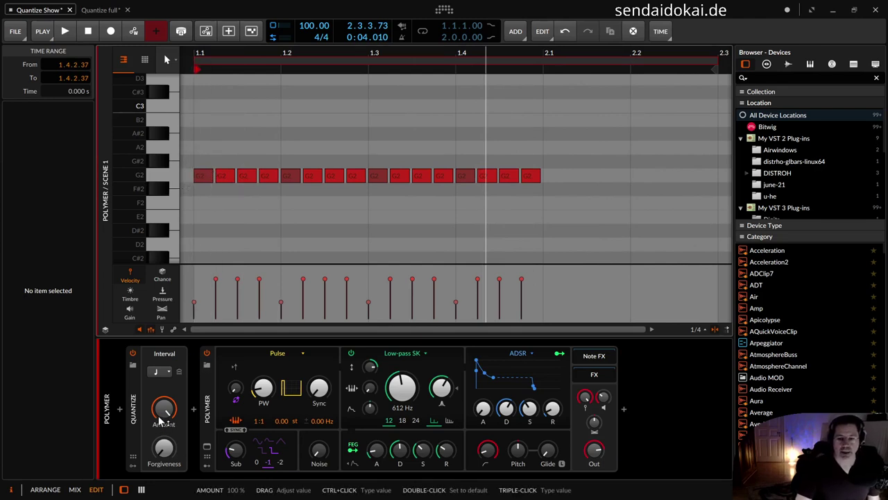
- Examine the quantized pattern by selecting the first G2 note, the three notes following it, and the note at 1.2
drag(160, 416, 156, 403)
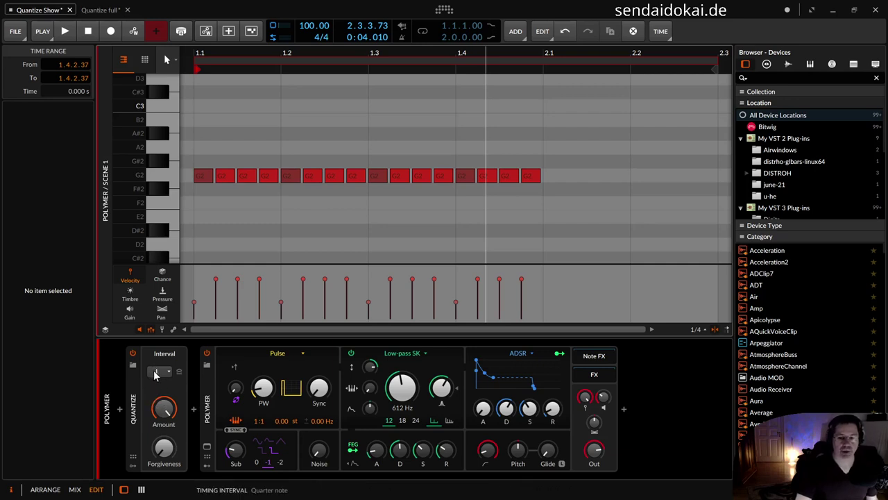
click(196, 153)
click(199, 173)
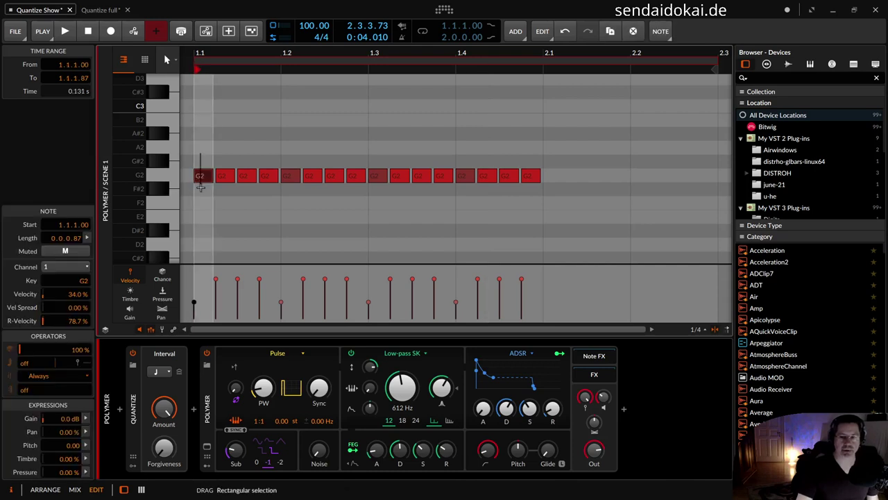
click(194, 151)
click(194, 177)
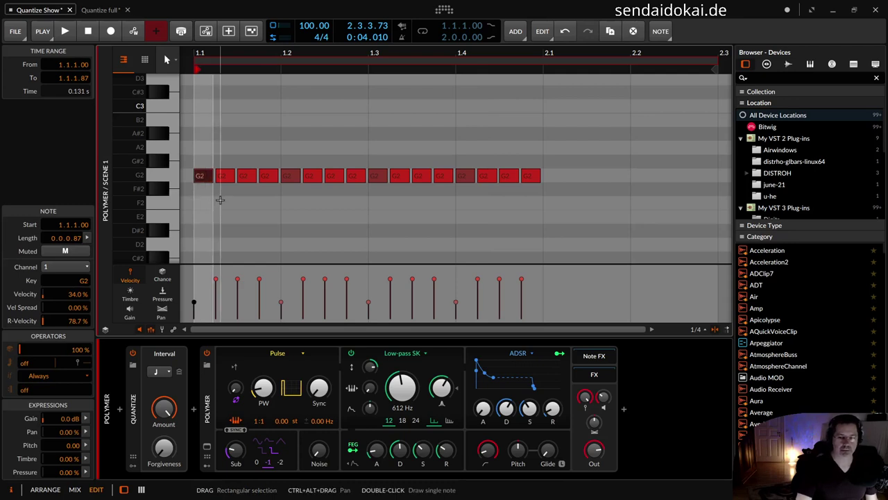
click(220, 199)
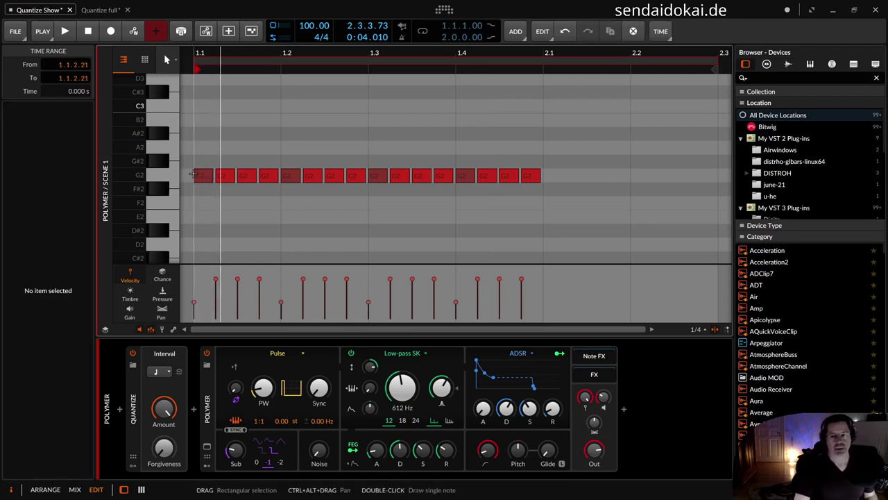
drag(196, 144, 266, 195)
click(238, 198)
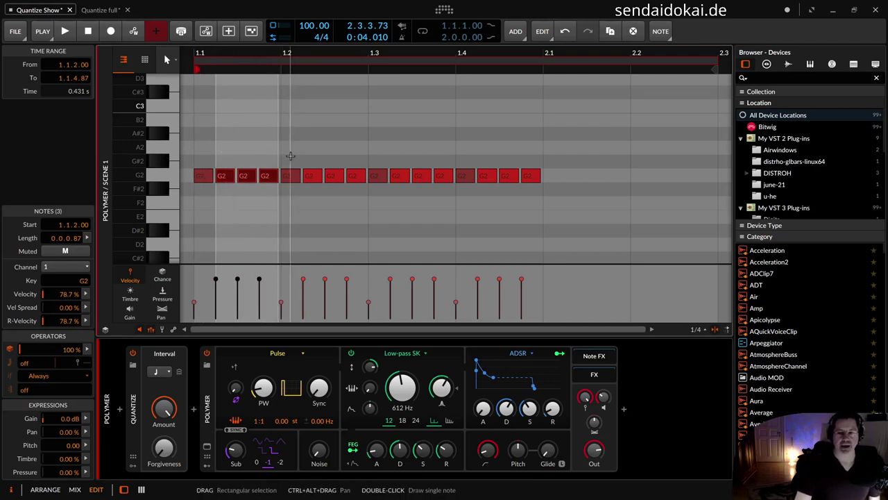
click(290, 177)
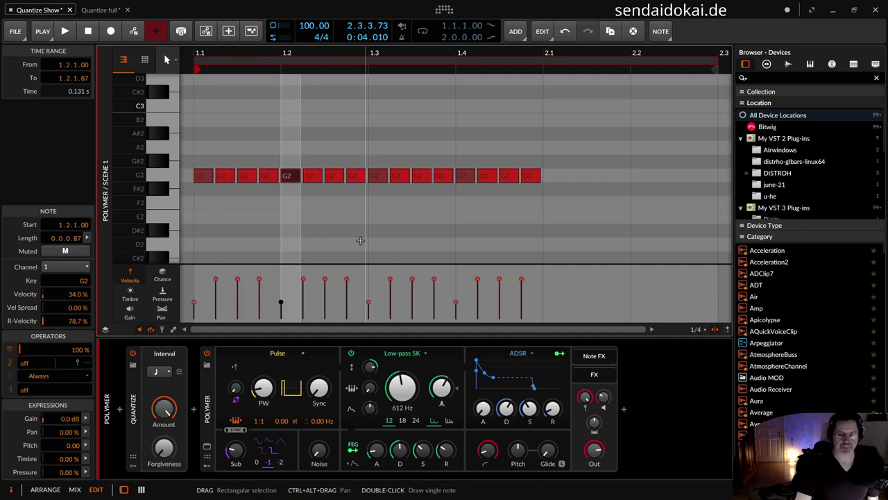
- Examine the pattern around beat 1.2 by selecting the three G2 notes before it and the low-velocity note on it
drag(230, 154, 281, 186)
click(288, 185)
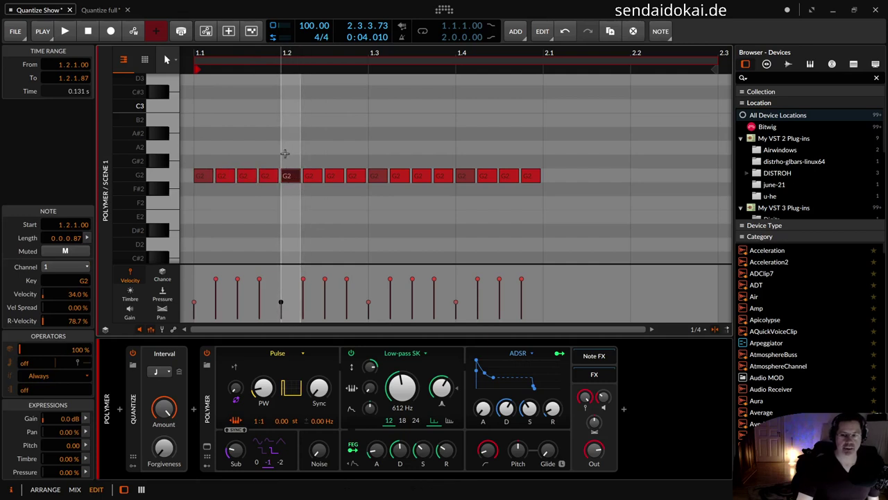
drag(224, 161, 278, 184)
drag(229, 150, 291, 198)
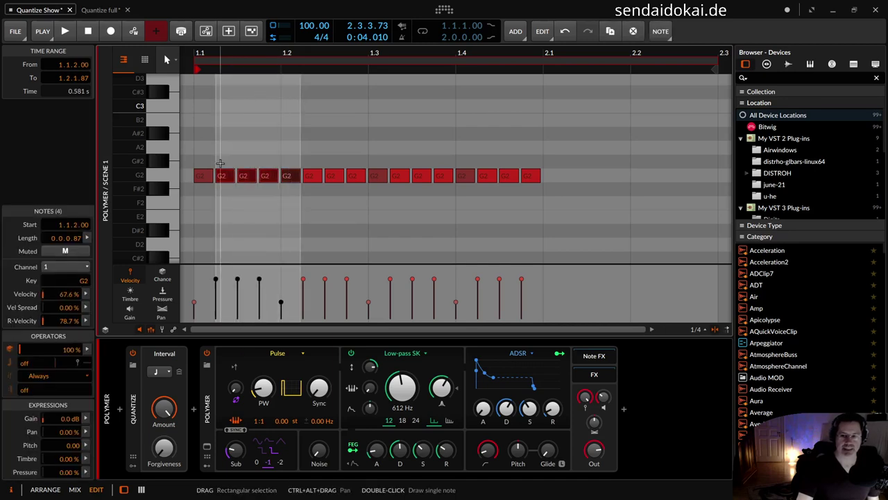
click(289, 152)
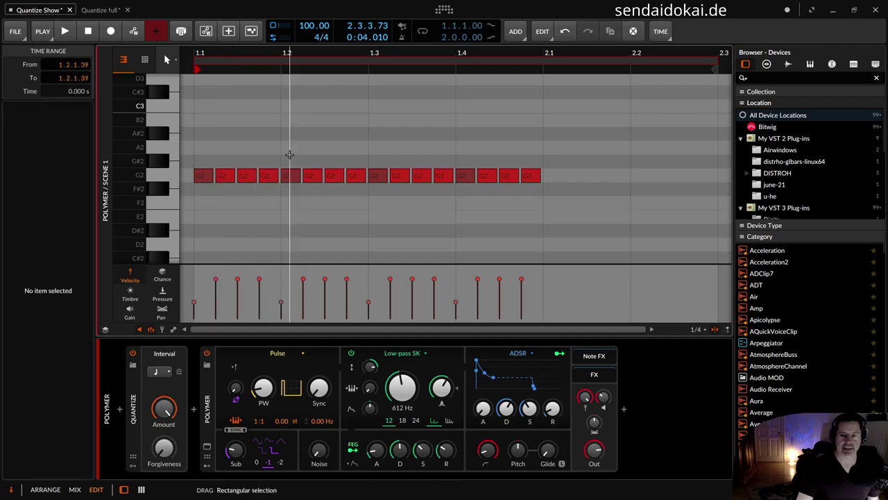
click(288, 175)
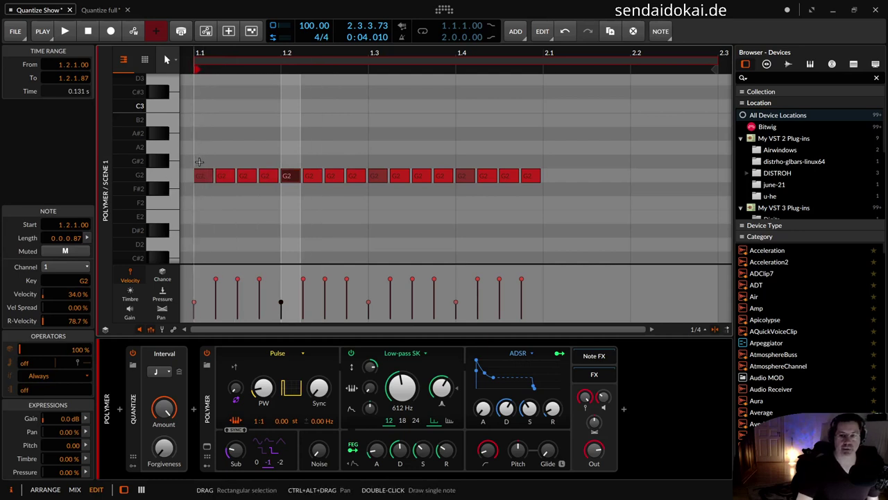
- Highlight the three G2 notes after the first, and play the clip briefly from its start
click(197, 161)
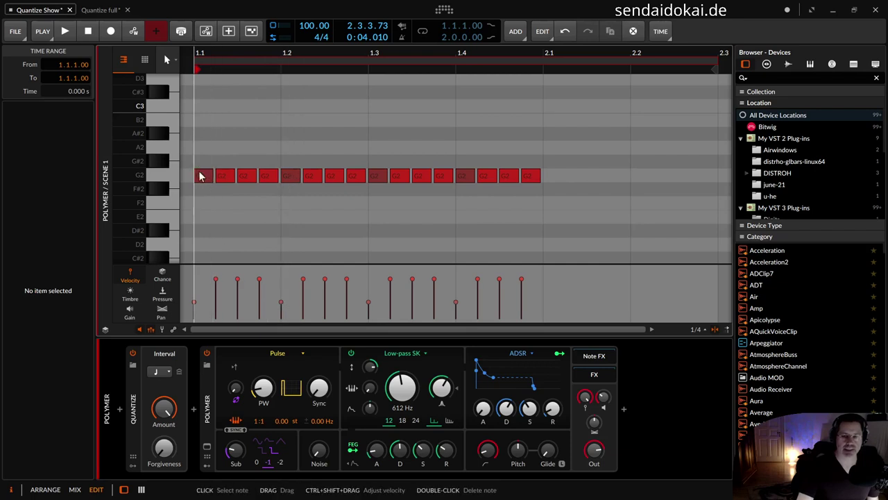
drag(220, 153, 270, 202)
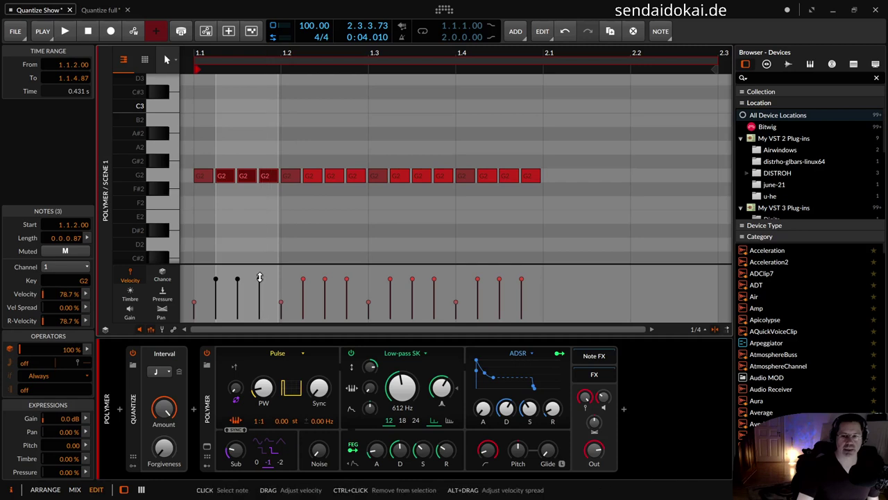
click(233, 138)
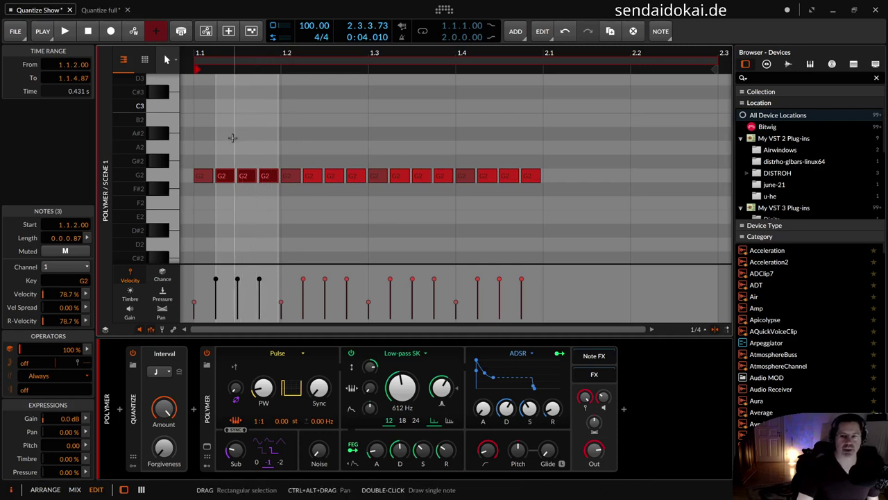
click(193, 144)
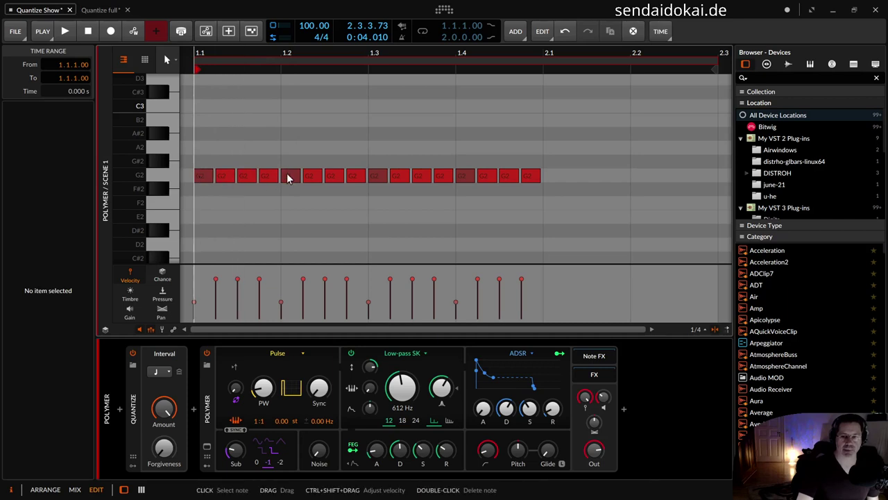
key(space)
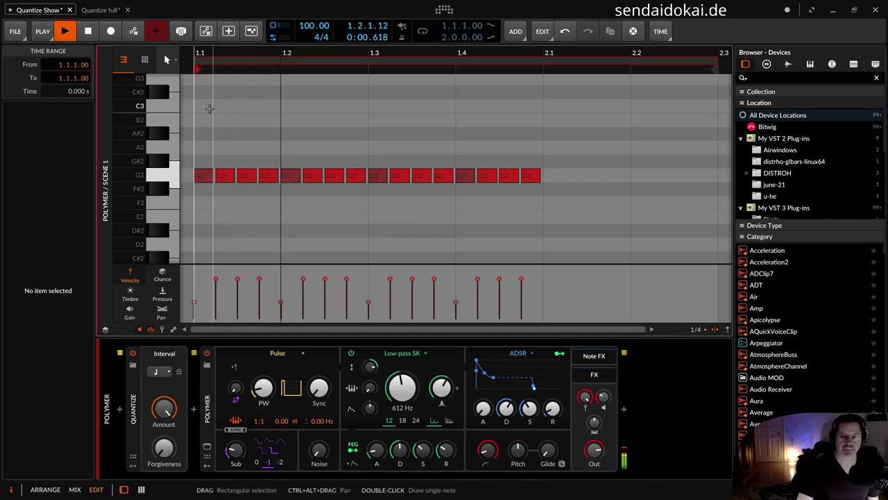
key(space)
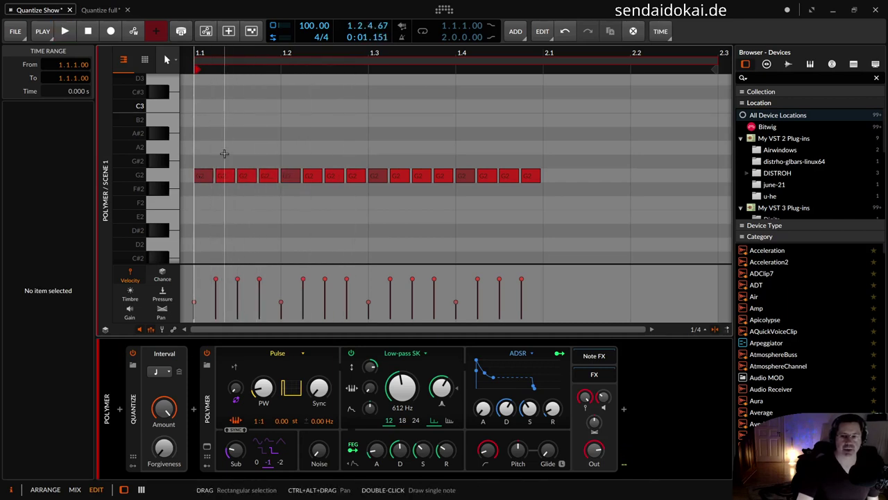
- Examine the three G2 notes after the first, and the low-velocity notes at 1.1, 1.2 and 1.3, by selecting each group
drag(225, 154, 280, 202)
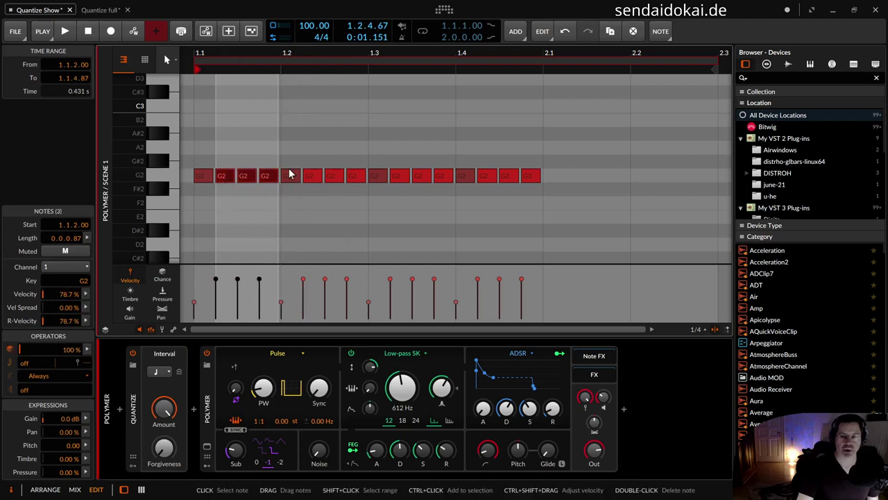
click(240, 204)
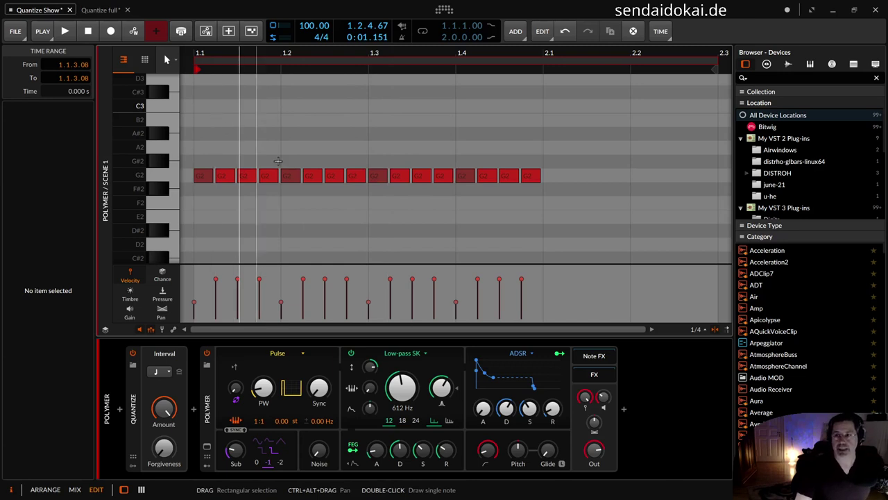
drag(198, 134, 204, 196)
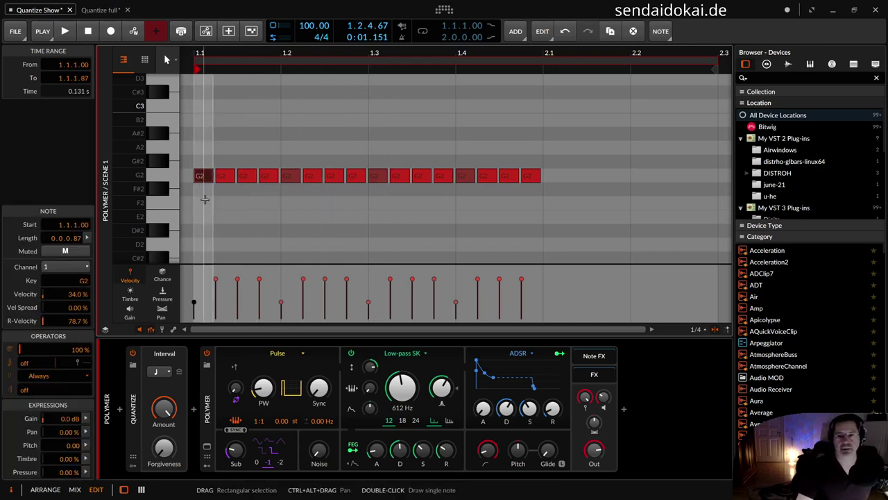
drag(289, 127, 287, 214)
drag(379, 147, 380, 213)
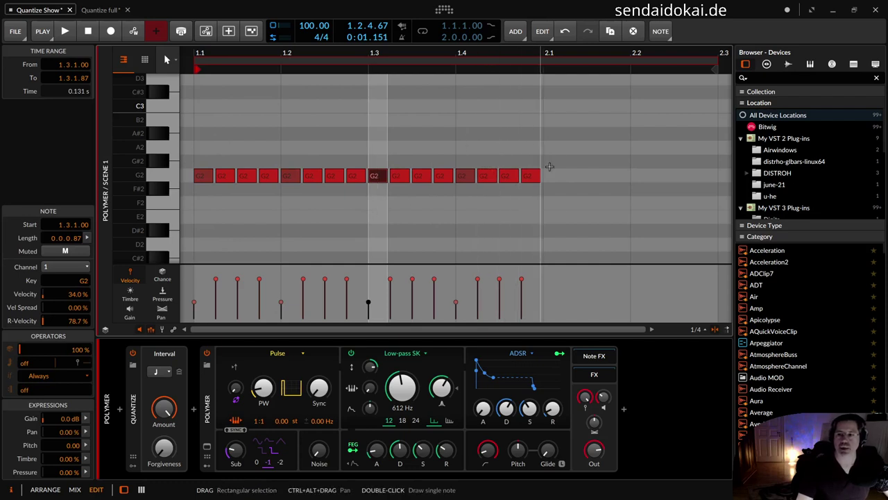
- Add a G2 note at 2.1 and set its velocity to about 75 %
click(546, 176)
drag(488, 159, 534, 190)
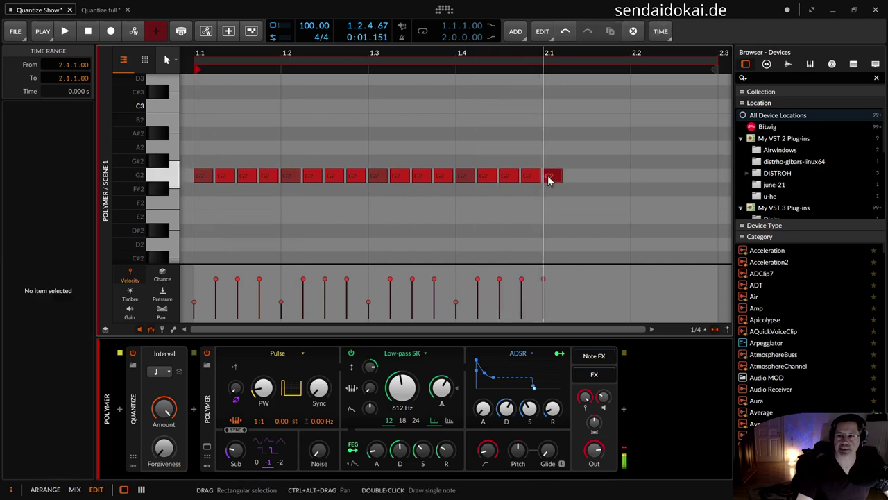
double_click(551, 176)
click(599, 213)
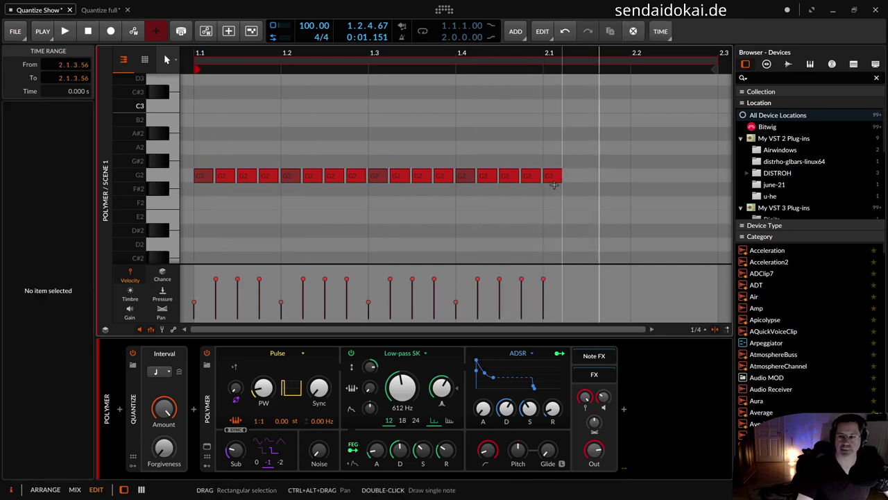
click(543, 299)
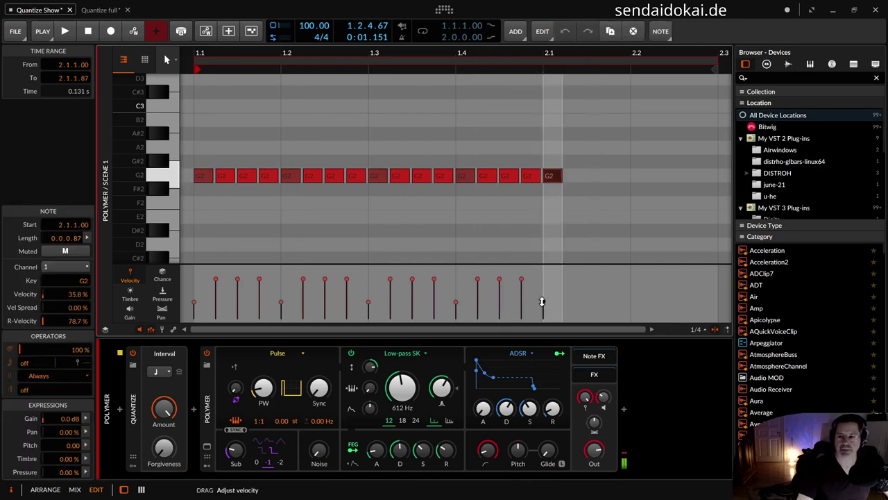
drag(546, 263, 546, 267)
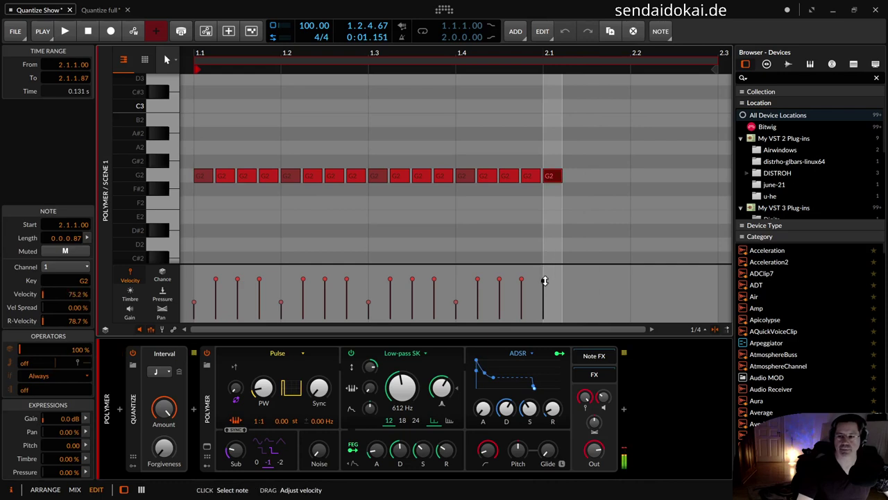
- Select the last three G2 notes before 2.1, and delete the added note at 2.1
click(578, 188)
drag(487, 151, 536, 195)
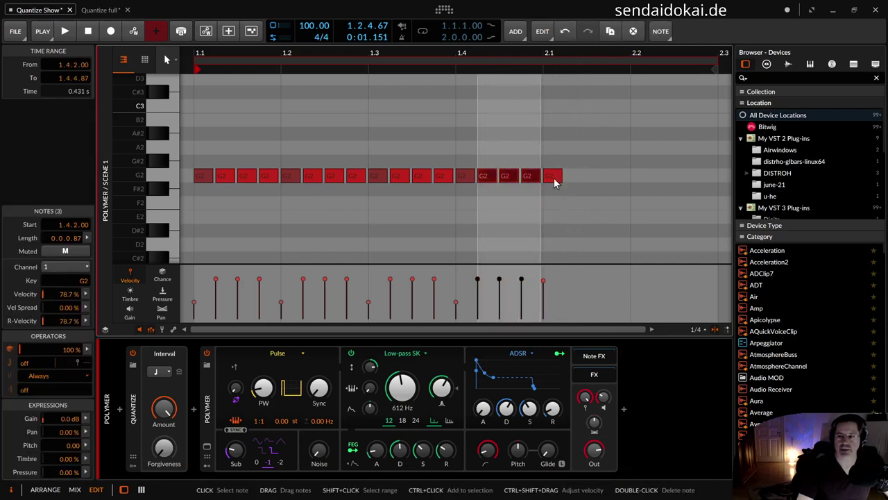
click(553, 178)
double_click(553, 177)
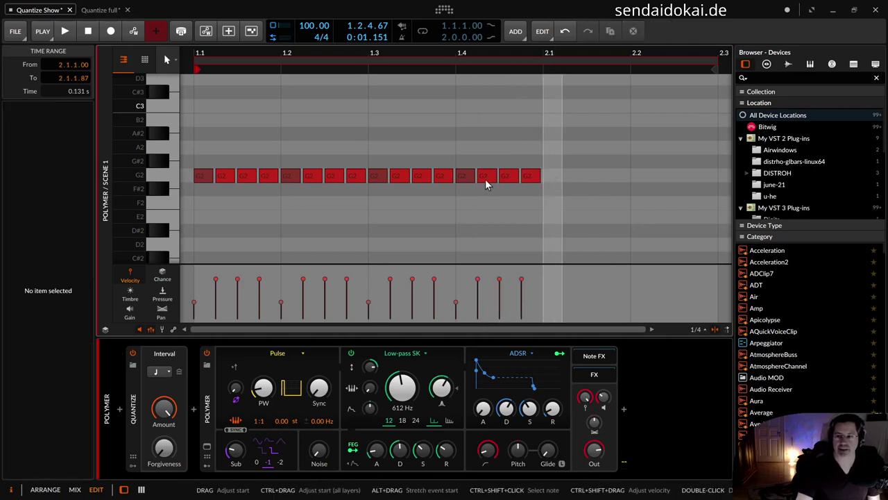
- Place the time cursor at the clip's start and set the project tempo to 20 BPM
click(366, 212)
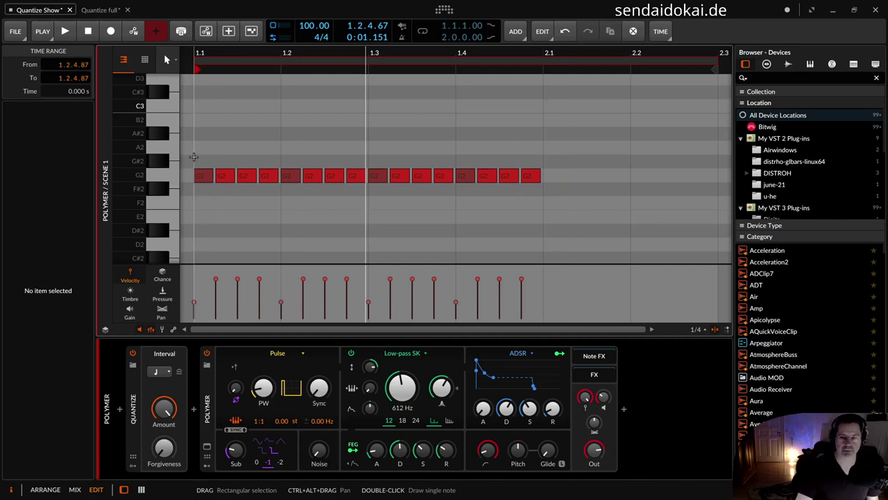
click(193, 157)
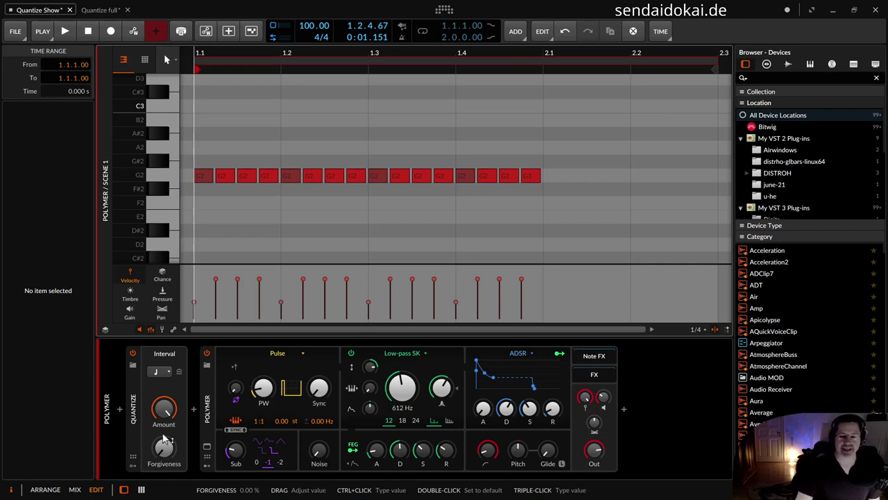
drag(168, 409, 168, 410)
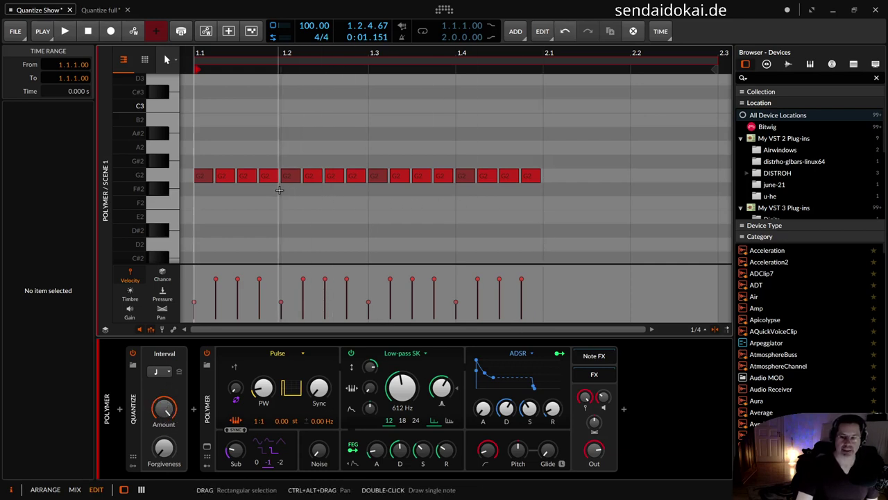
double_click(311, 25)
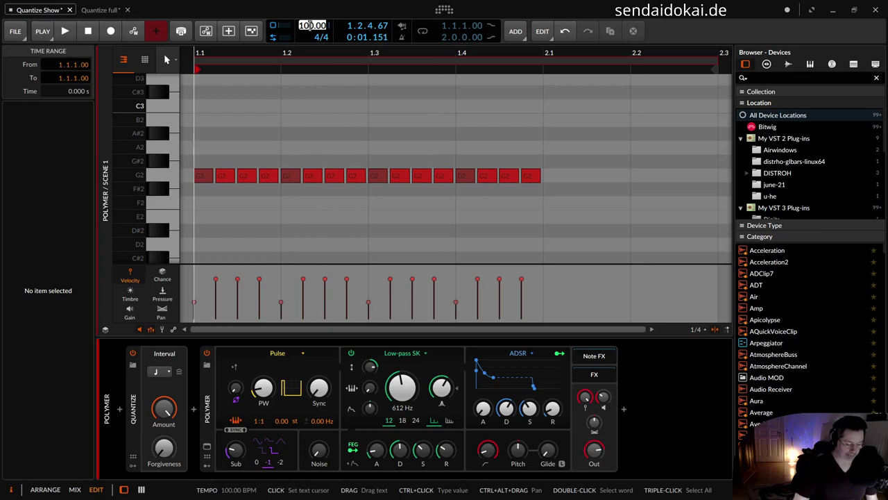
text(20)
key(Return)
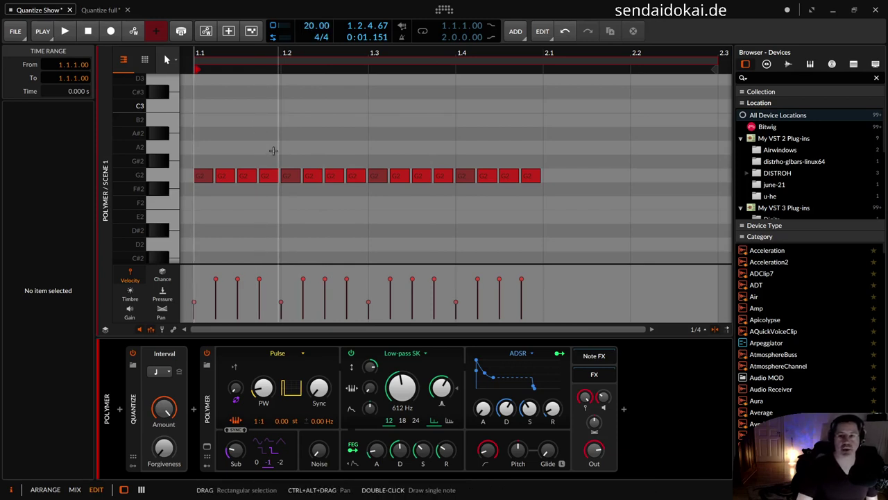
- Focus the editor on the first five G2 notes and set the Quantize device's Amount to 50 %
drag(280, 147, 194, 188)
key(z)
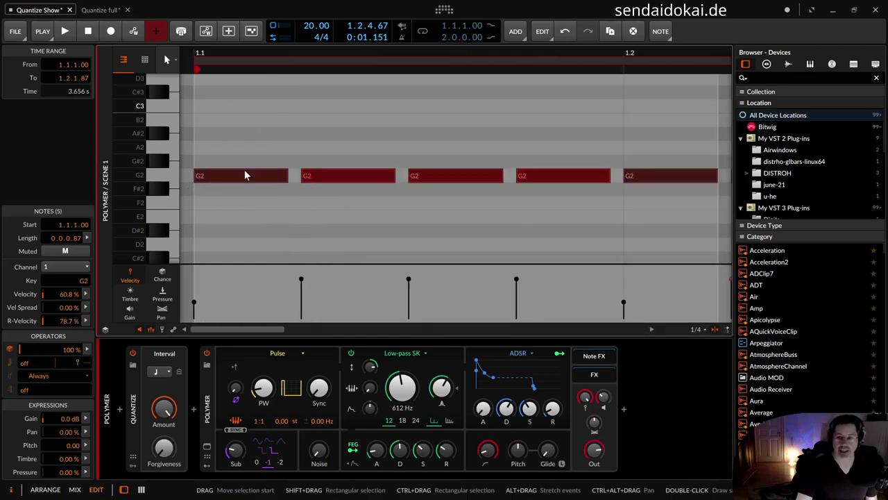
click(369, 95)
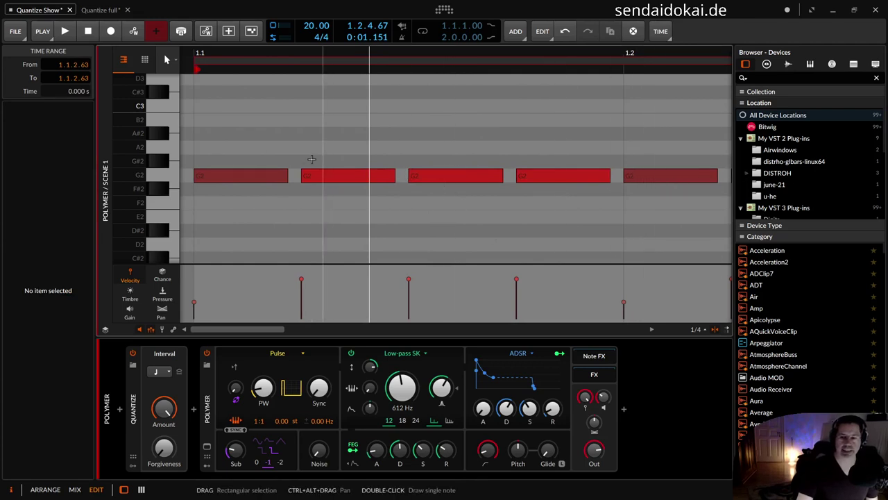
click(193, 91)
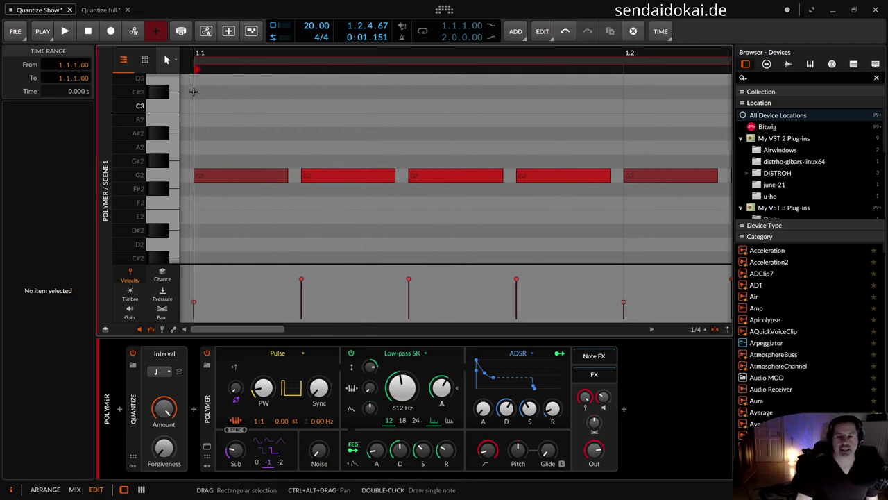
click(164, 410)
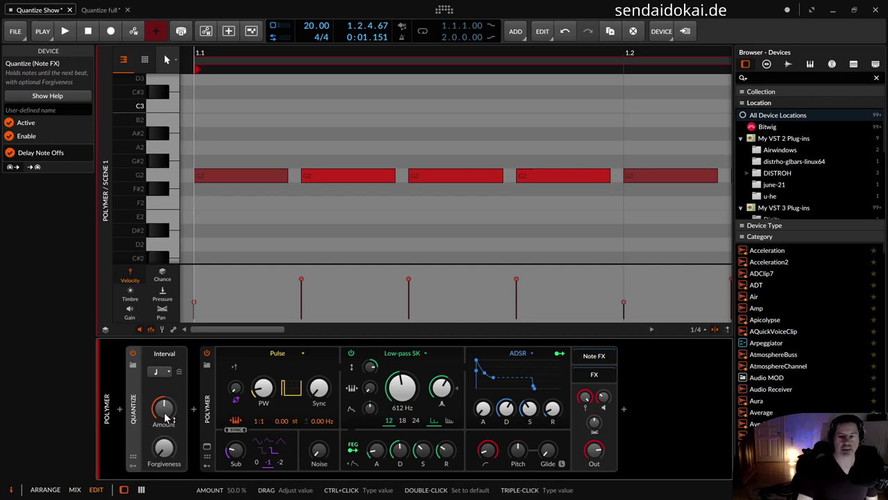
- Mark the time range from the third G2 note to 1.2 and audition the start of the clip twice
drag(624, 193, 409, 186)
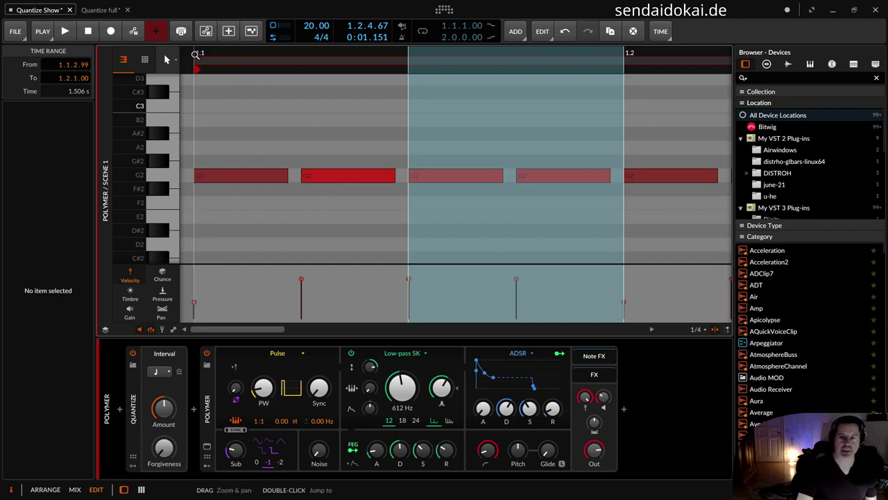
key(space)
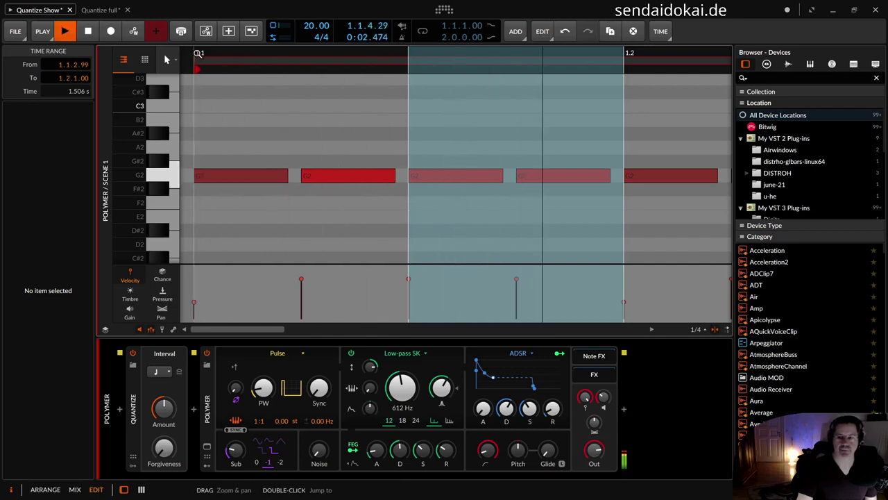
key(space)
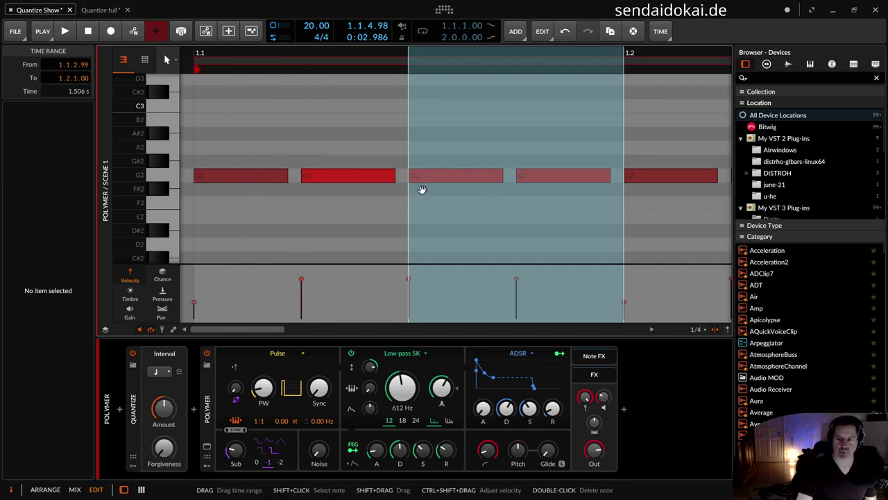
key(space)
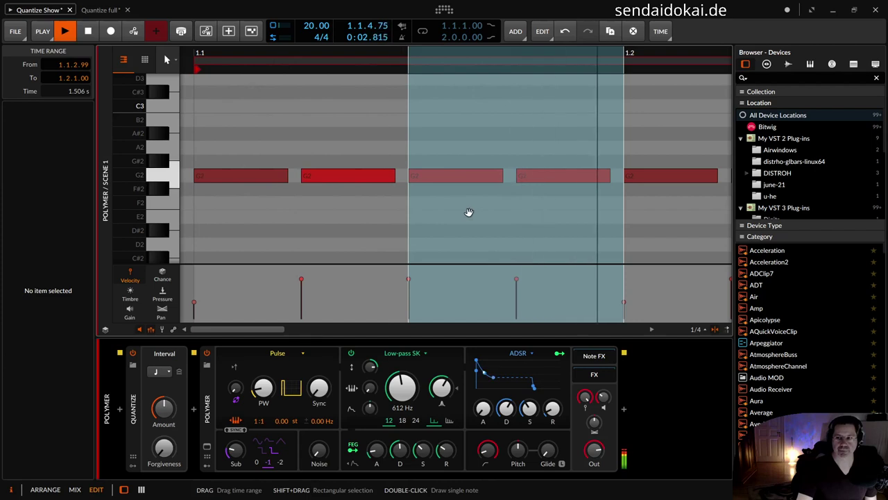
key(space)
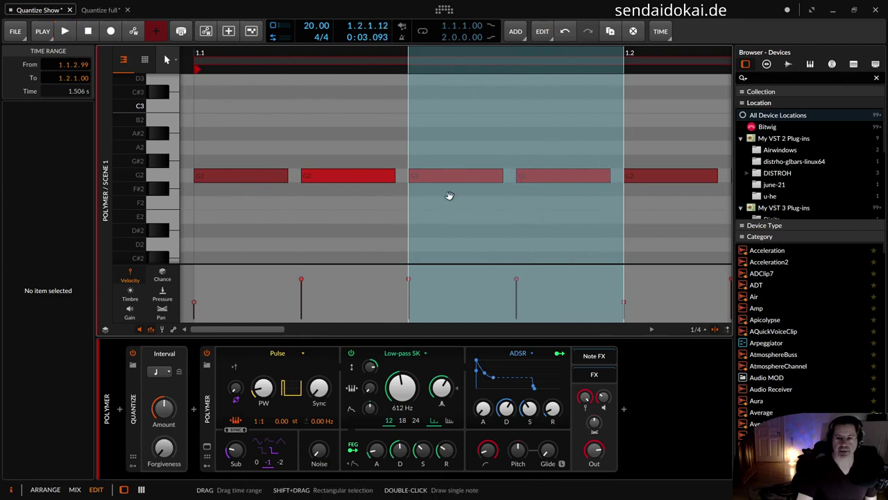
- Set the Quantize device's Amount to 25 % and mark the time range from the second G2 note to 1.2
click(165, 412)
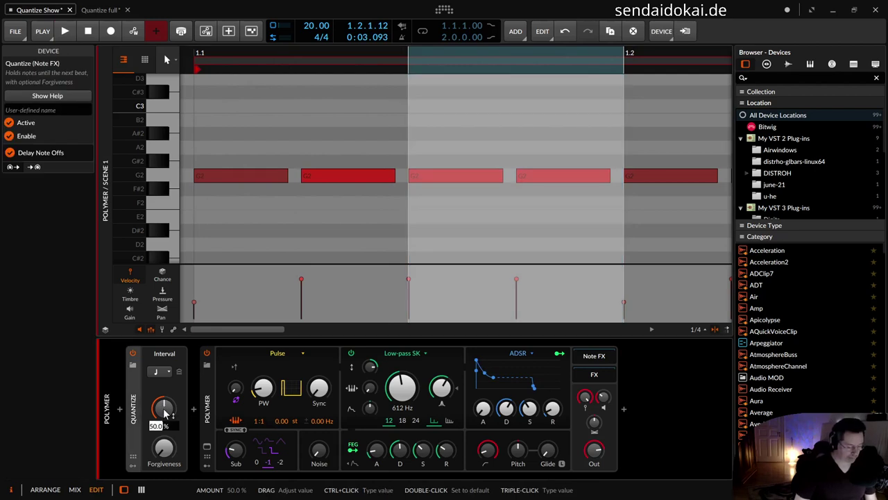
text(25)
key(Return)
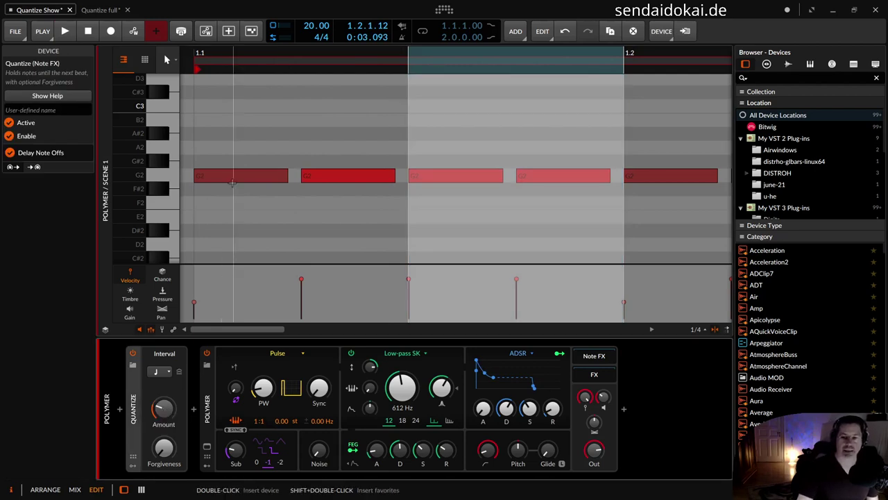
click(634, 205)
drag(625, 195, 301, 195)
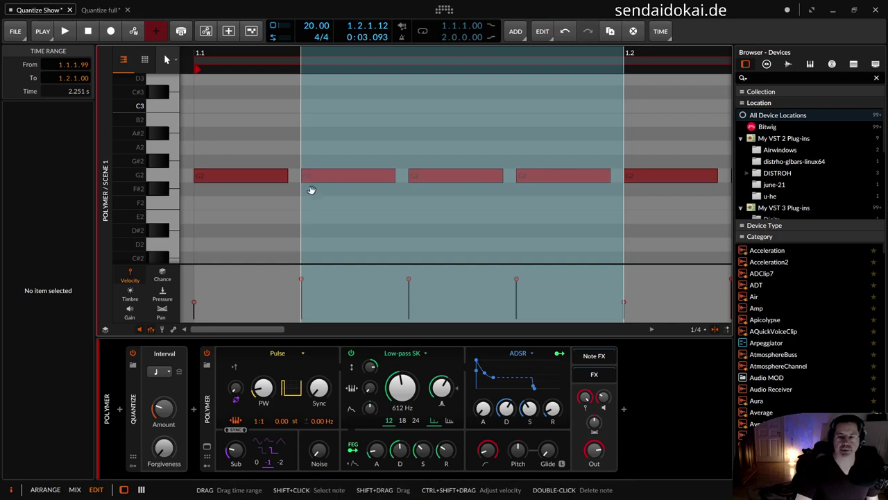
- Audition the start of the clip several times to hear how the 25 % Amount delays the G2 notes
key(space)
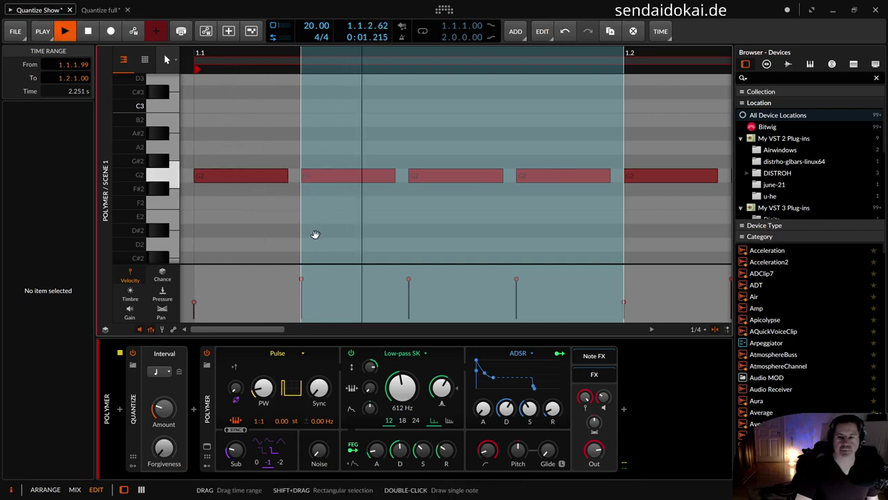
key(space)
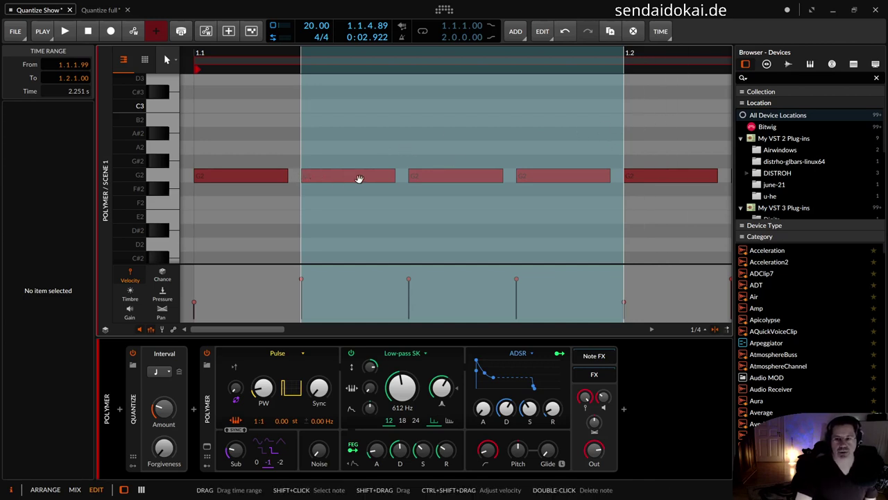
key(space)
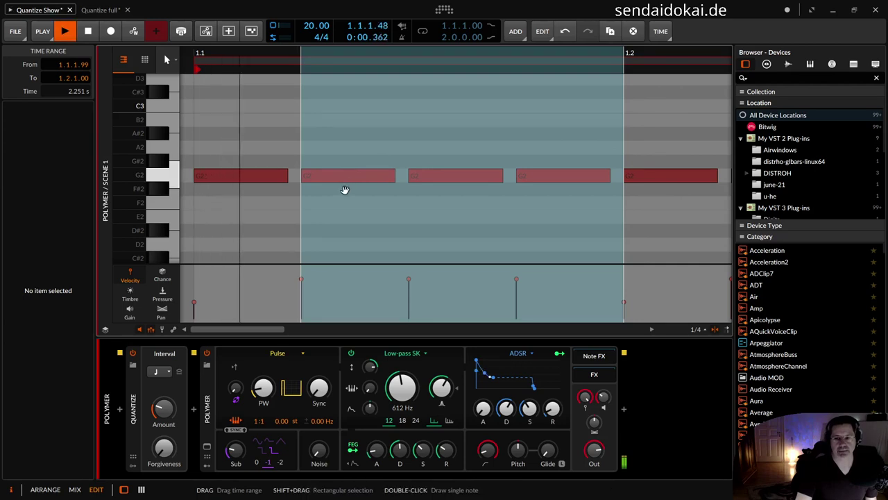
key(space)
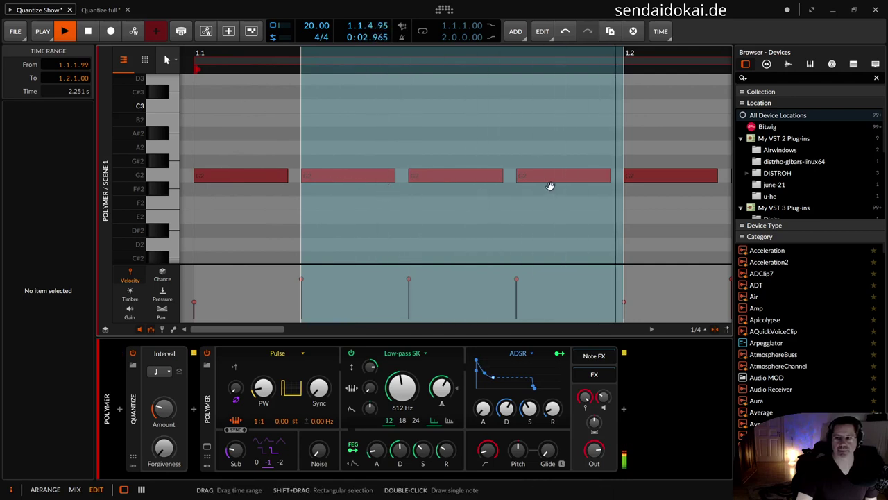
key(space)
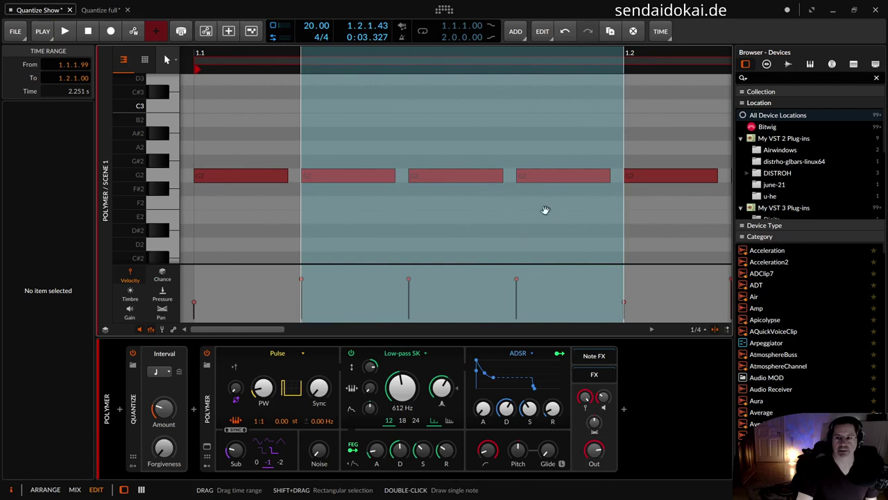
key(space)
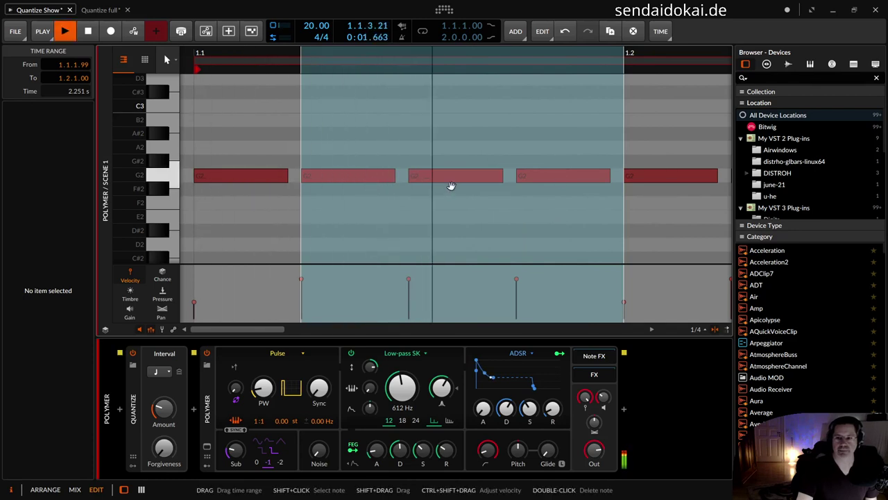
key(space)
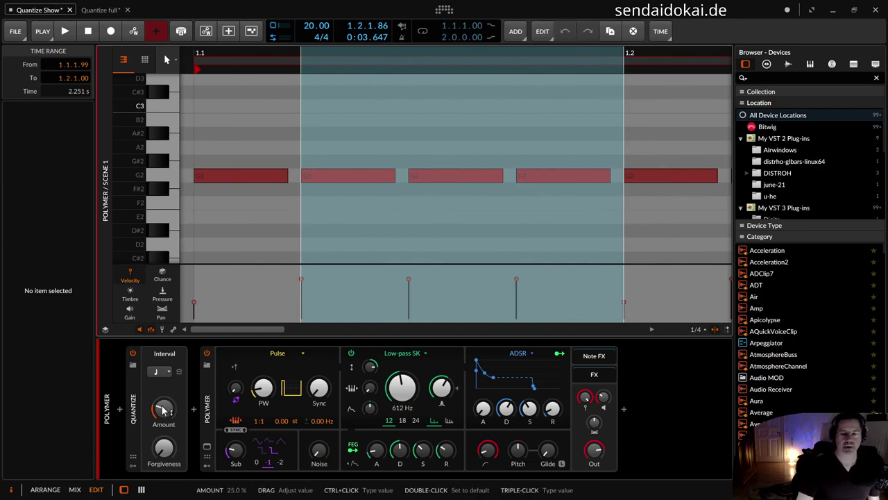
- Raise the Quantize device's Amount to 100 % with Forgiveness at 0 %, and audition the clip with the time range cleared
drag(164, 410, 163, 401)
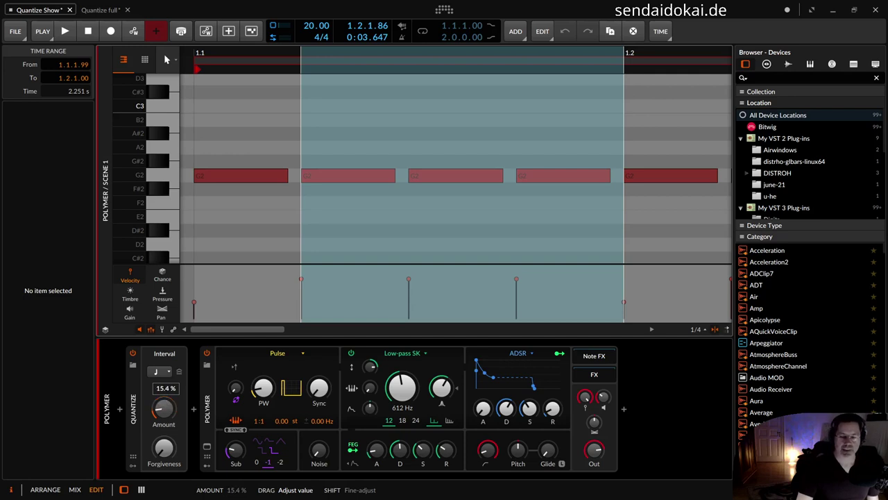
drag(164, 410, 164, 397)
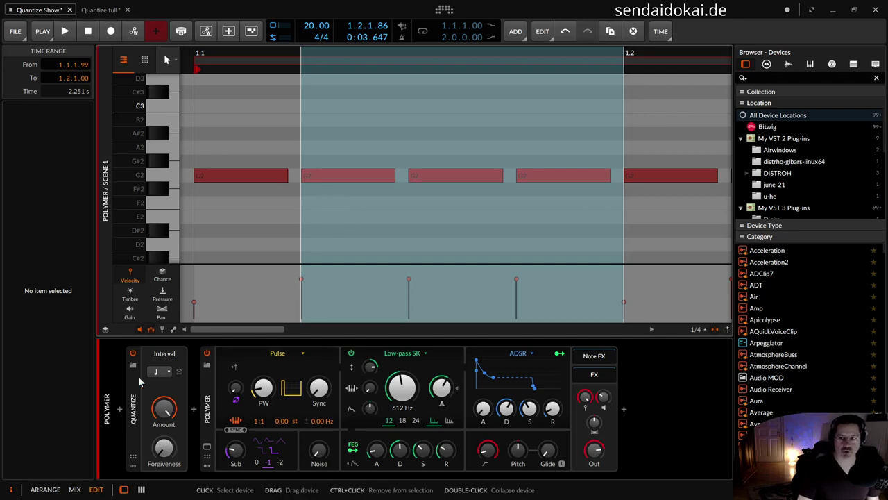
drag(171, 457, 172, 459)
click(172, 456)
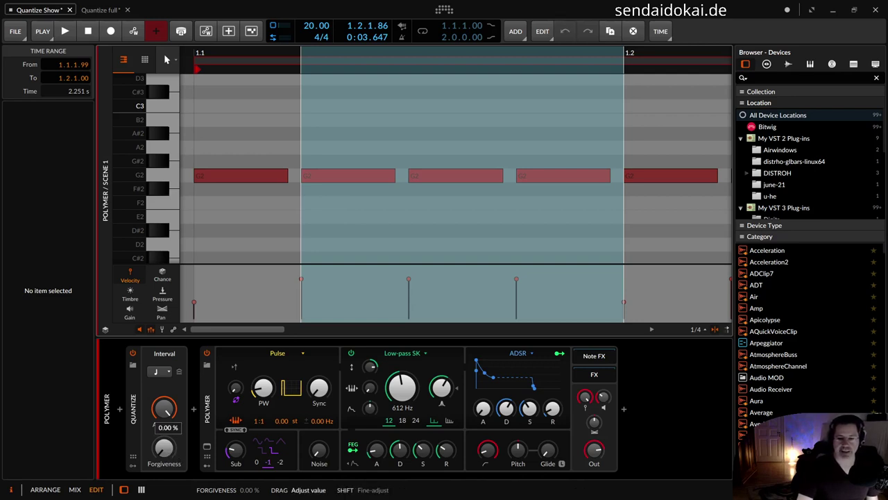
click(246, 203)
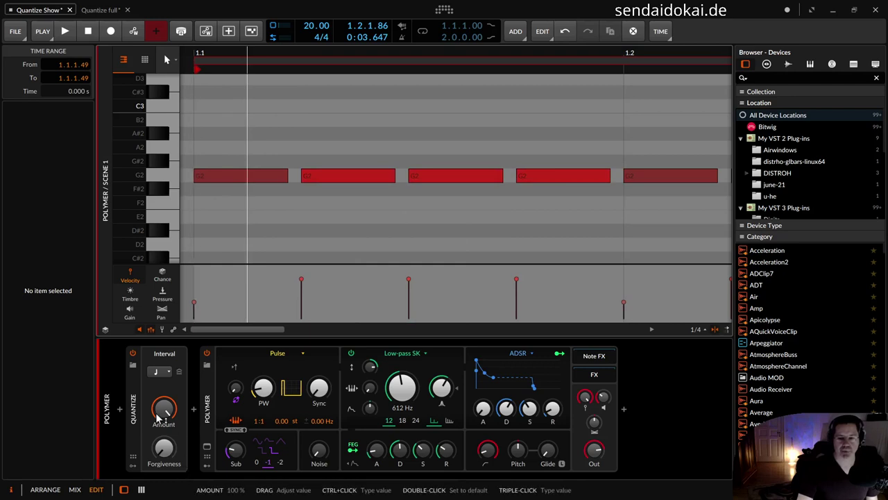
key(space)
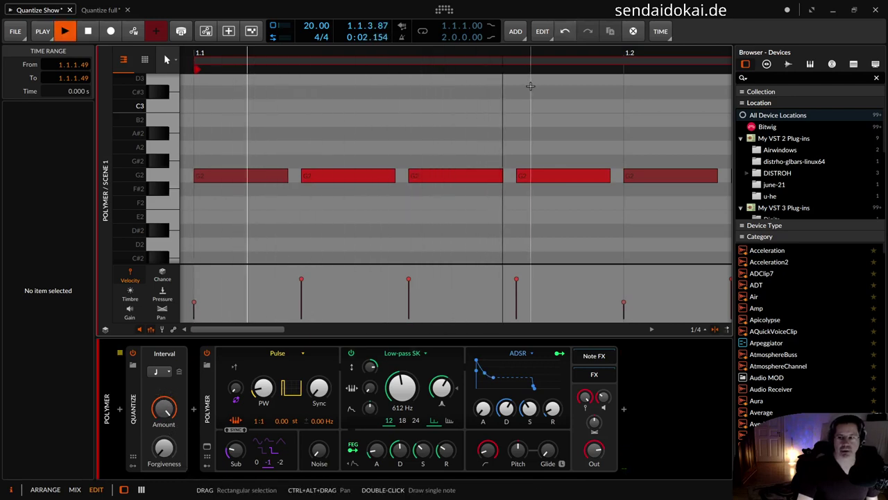
key(space)
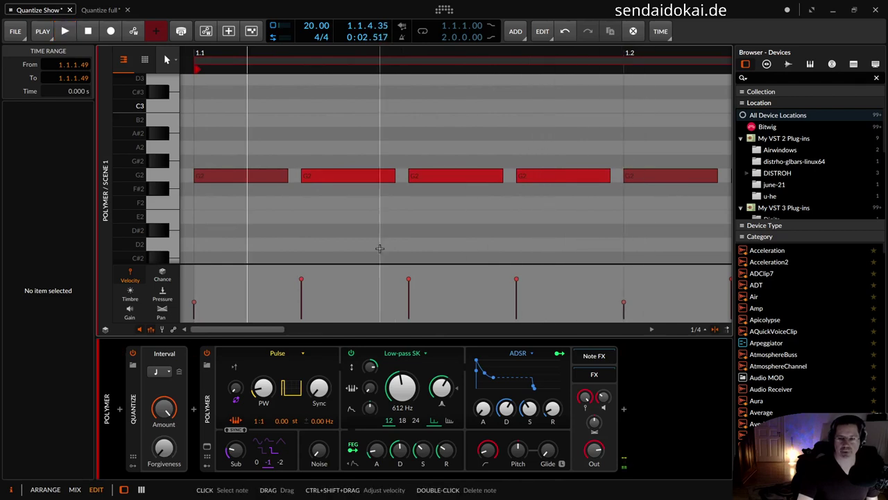
- Set the Quantize device's Forgiveness to 50 %
drag(164, 449, 164, 445)
ctrl+click(162, 449)
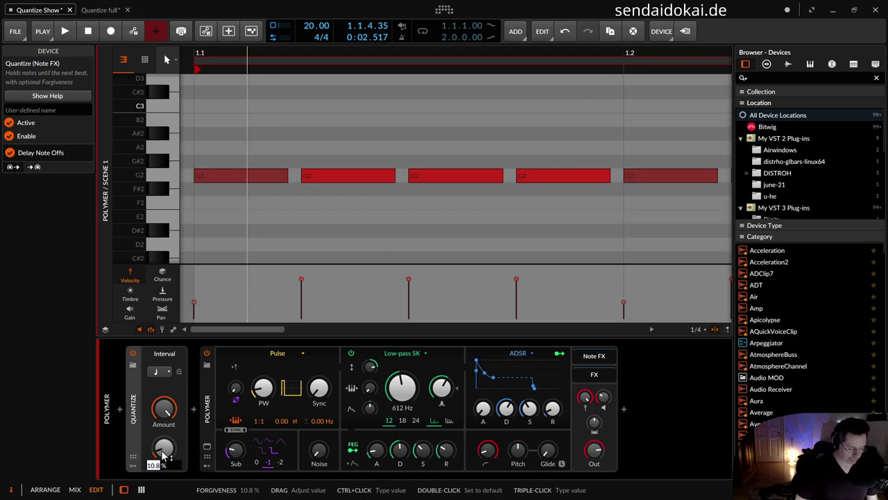
text(50)
key(Return)
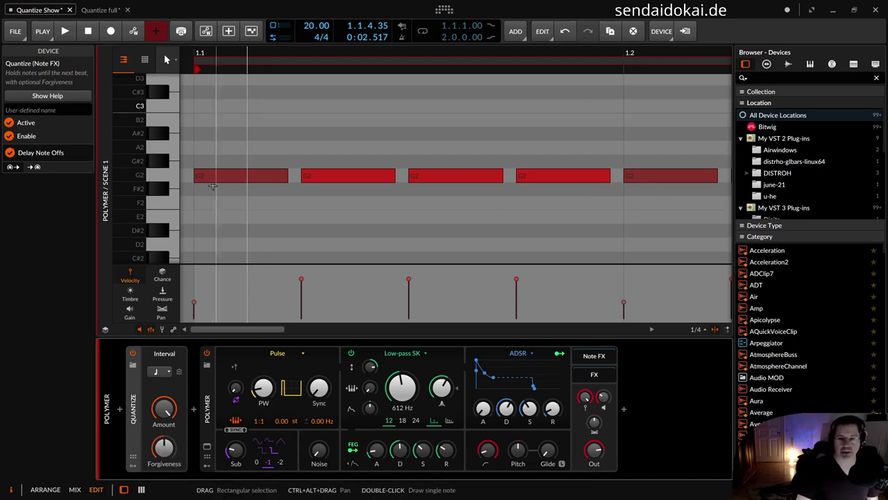
- Mark the time range from the clip's start to the third G2 note and audition the clip twice
drag(194, 189, 407, 194)
key(space)
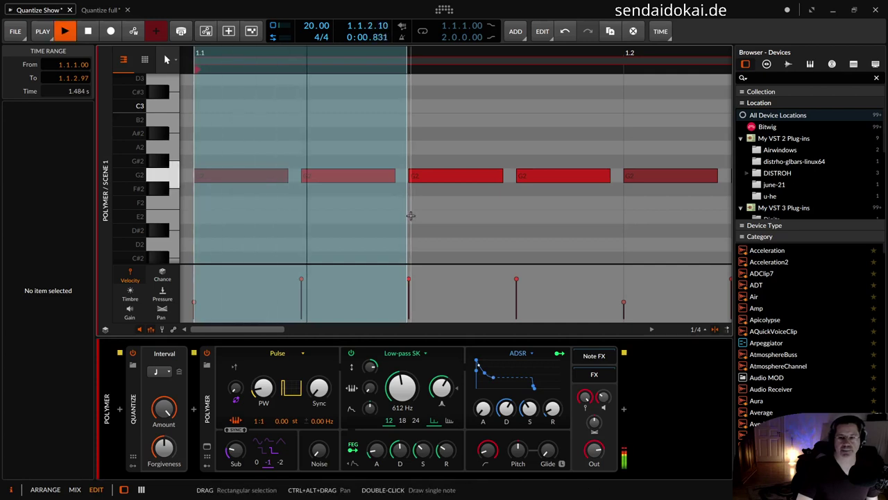
key(space)
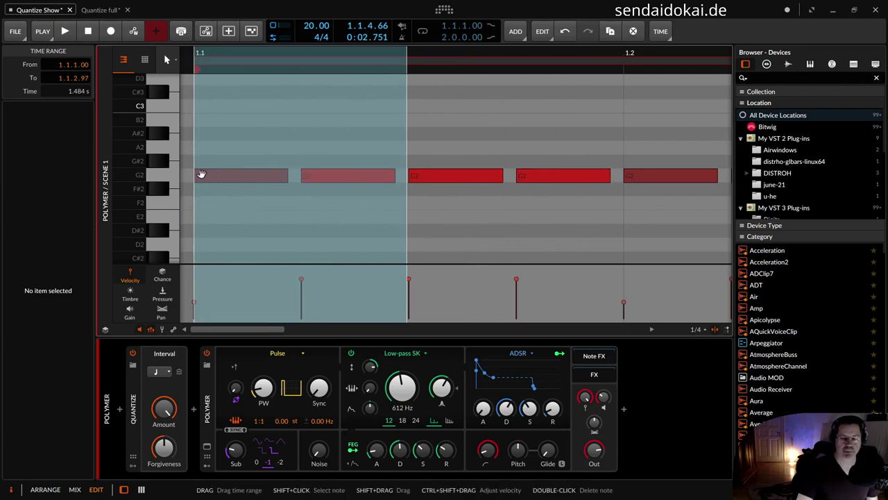
key(space)
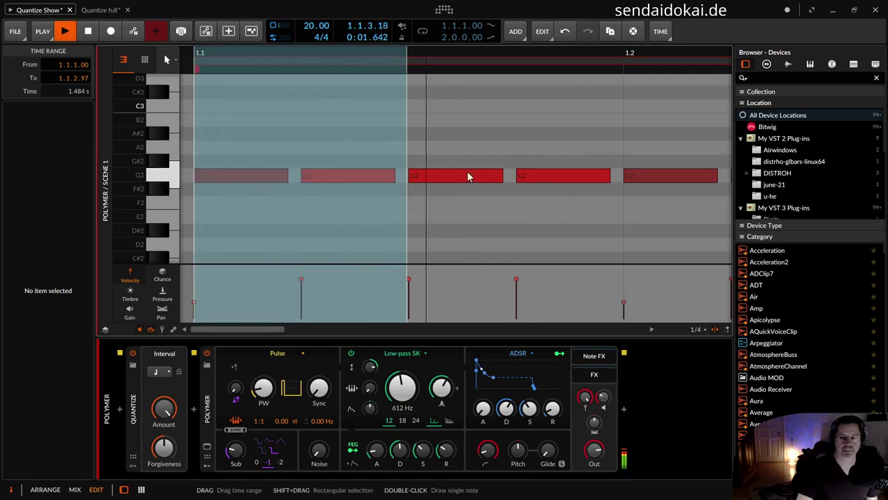
key(space)
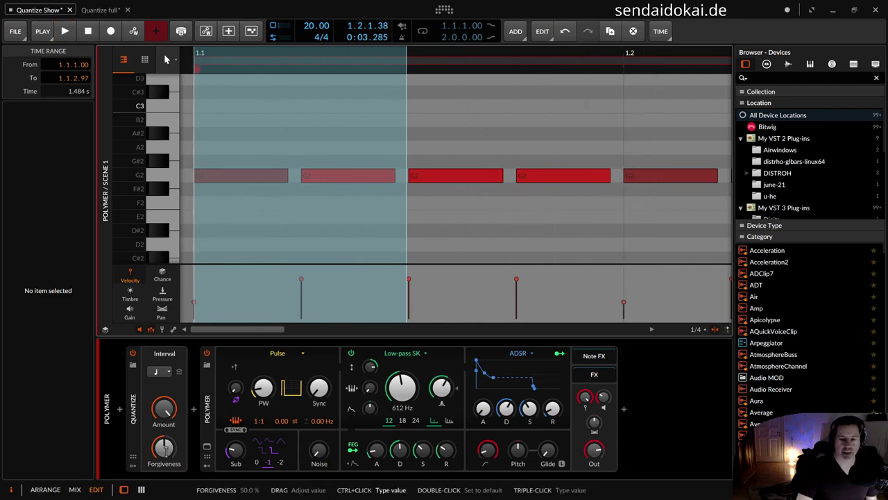
- Set the Quantize device's Forgiveness to 75 %
click(167, 454)
text(75)
key(Return)
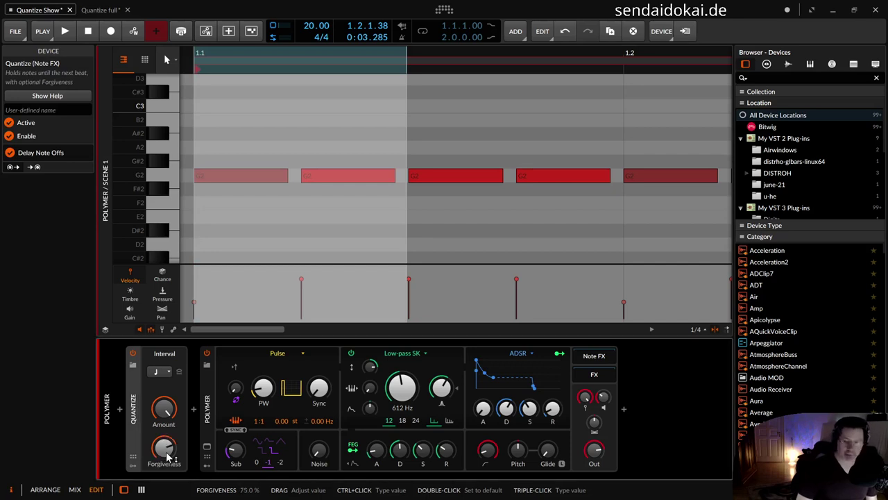
- Mark the time range from the clip's start to the fourth G2 note and audition the clip
click(448, 243)
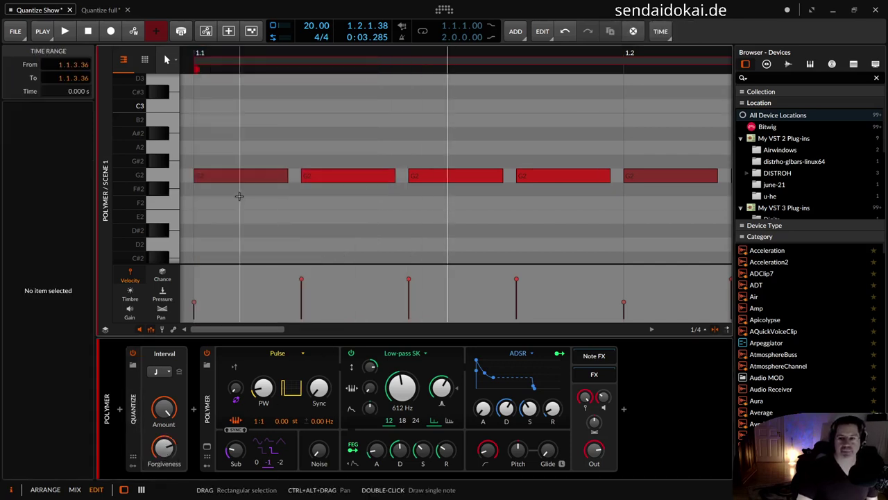
drag(194, 191, 516, 195)
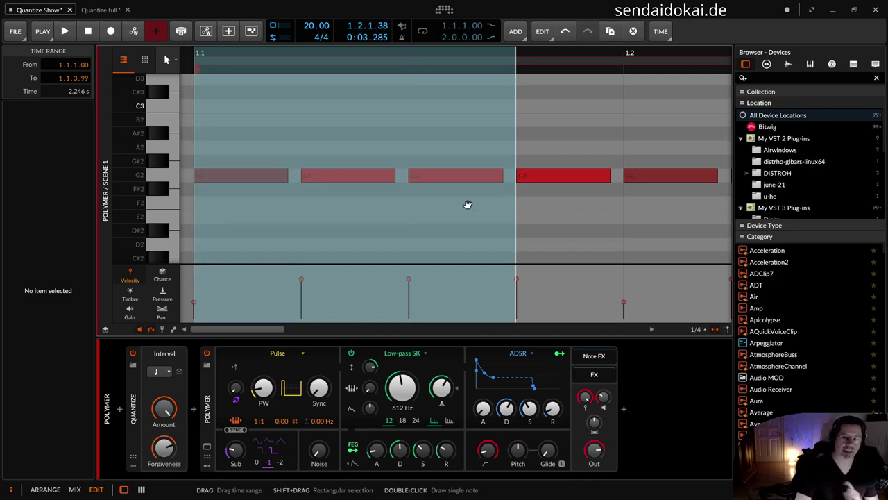
key(space)
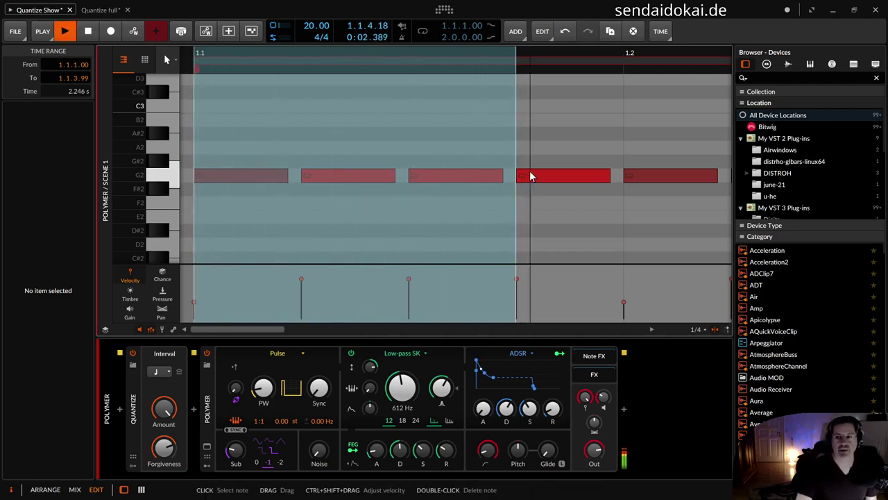
key(space)
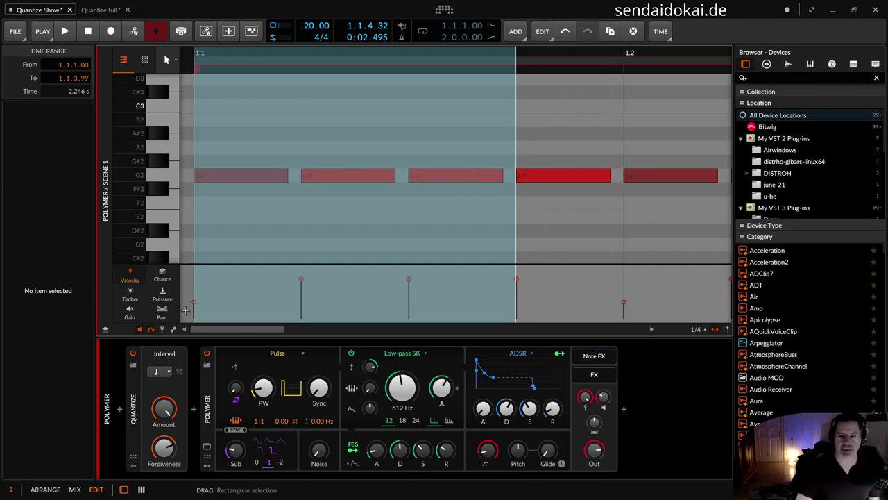
- Set the Quantize device's Forgiveness to 74 % and audition the clip with the range over the first three G2 notes marked again
click(167, 448)
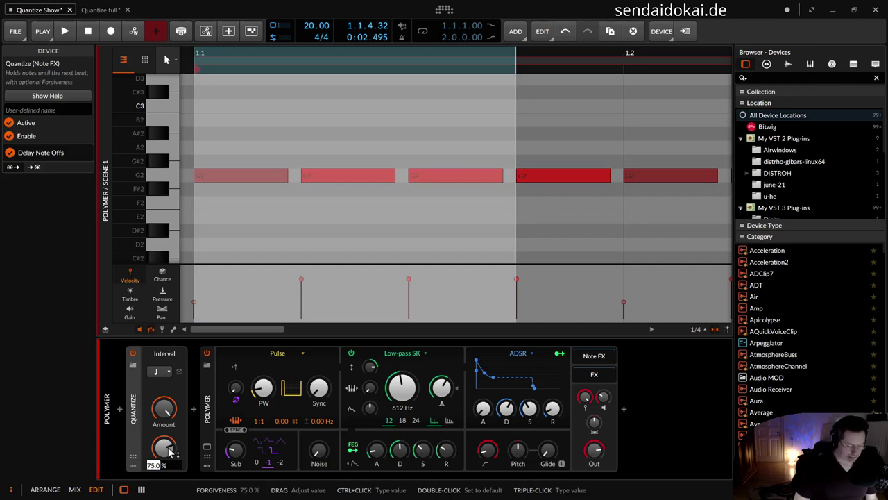
key(Return)
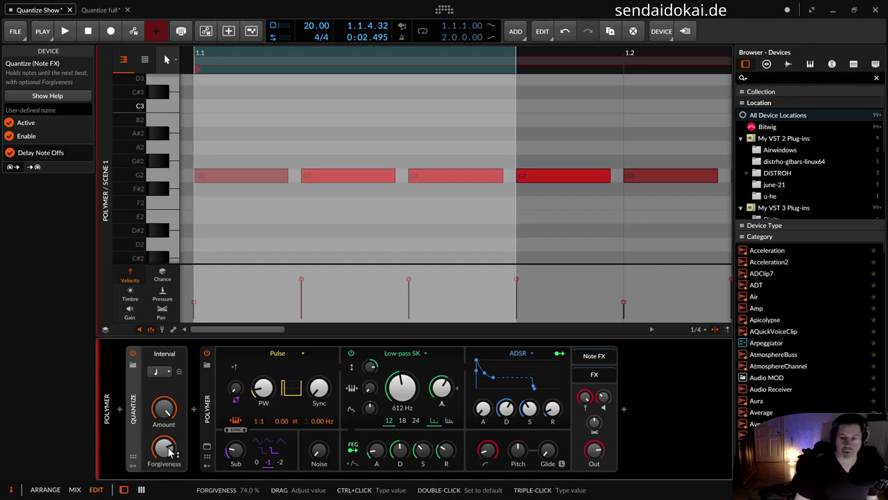
click(515, 190)
drag(513, 189, 210, 191)
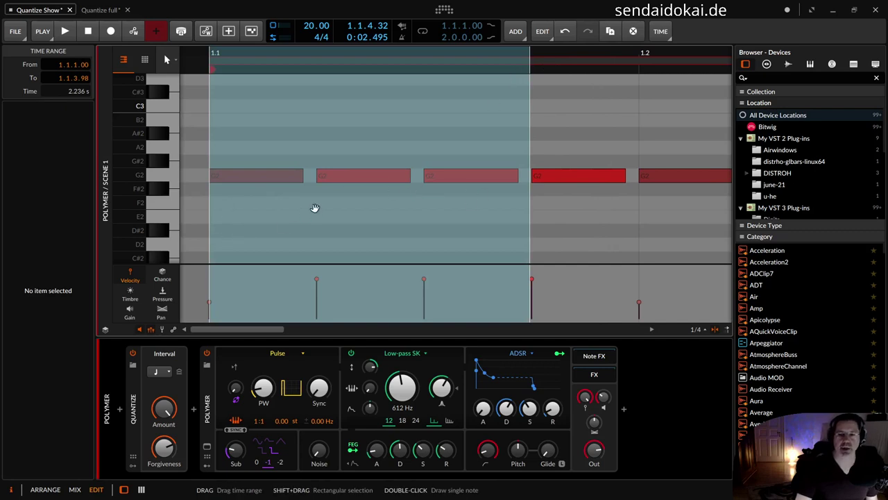
key(space)
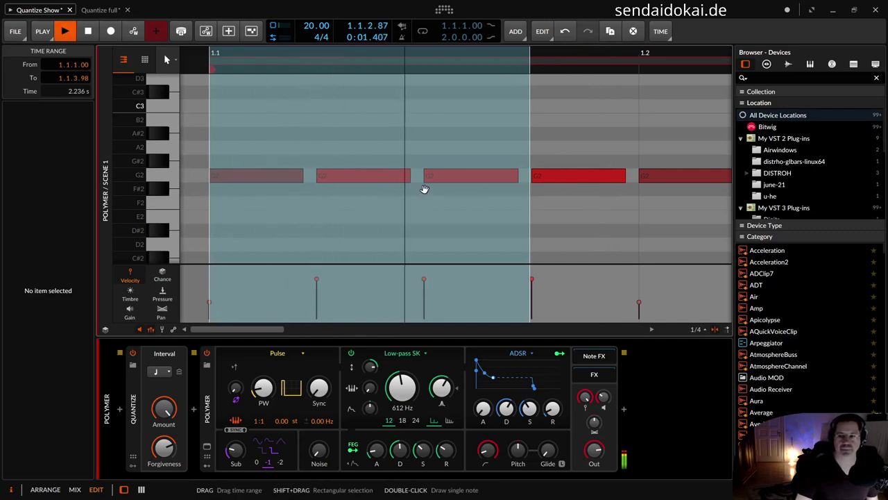
key(space)
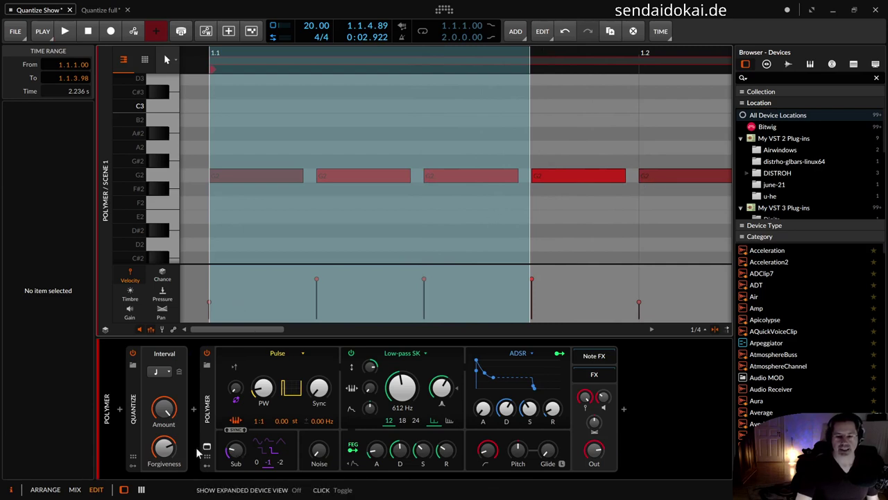
- Lower the Quantize device's Forgiveness to 49 %
drag(166, 450, 167, 475)
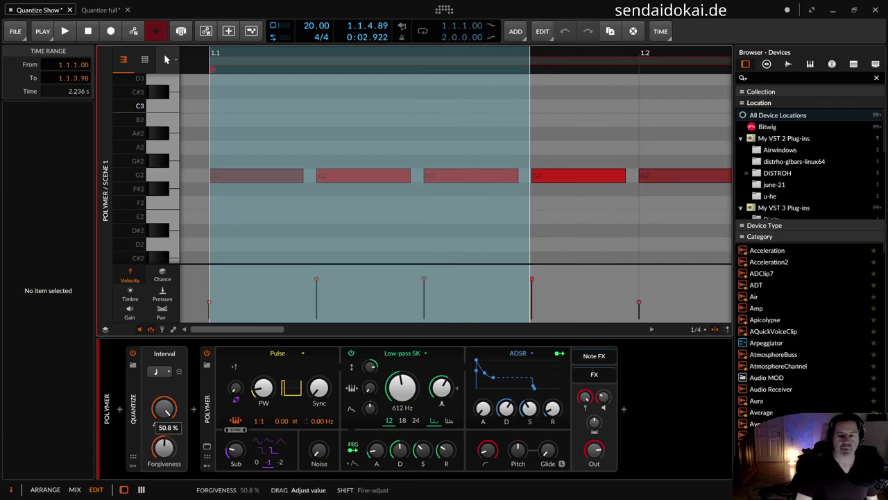
click(164, 447)
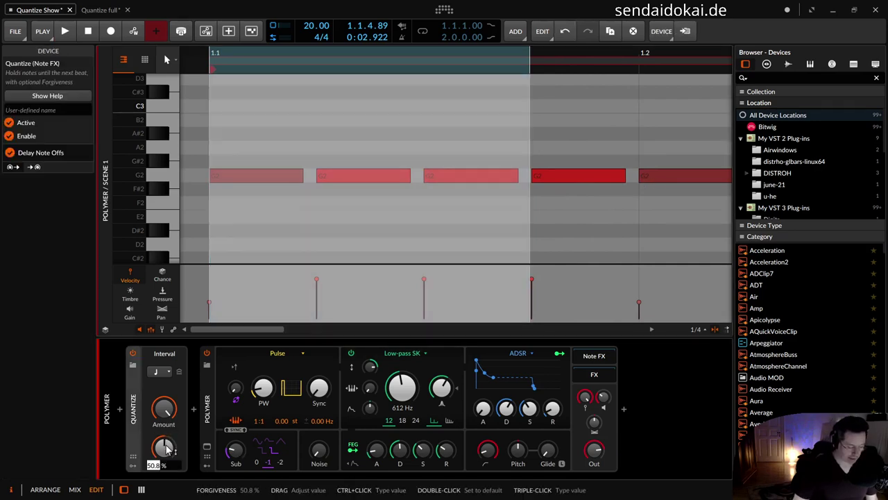
text(49)
key(Return)
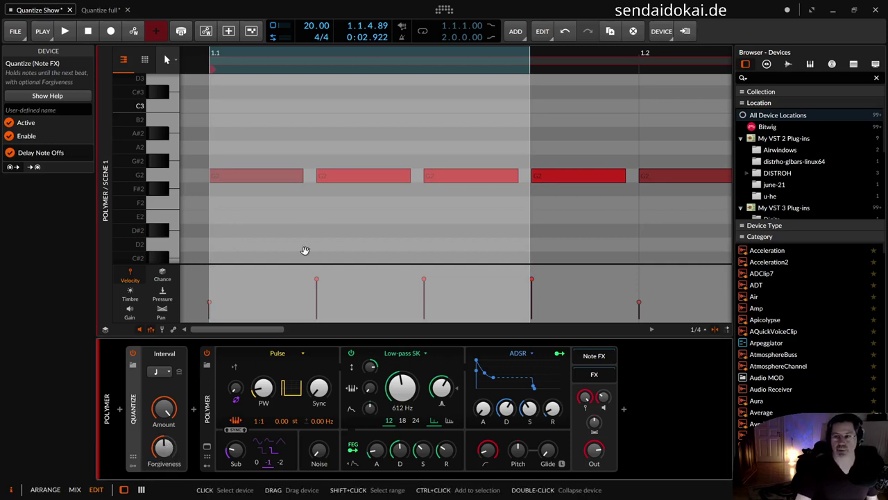
- Mark the time range over the first two G2 notes, audition the clip, and select the third and fourth G2 notes
click(405, 235)
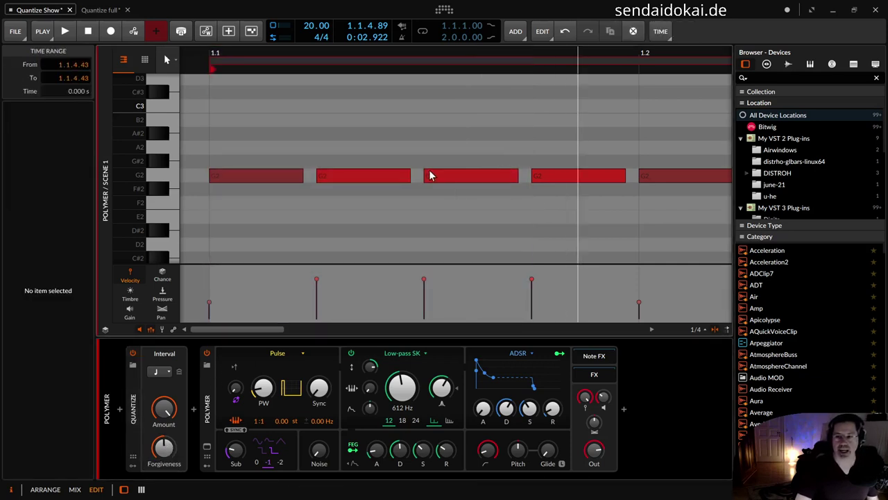
click(418, 185)
drag(418, 188, 210, 188)
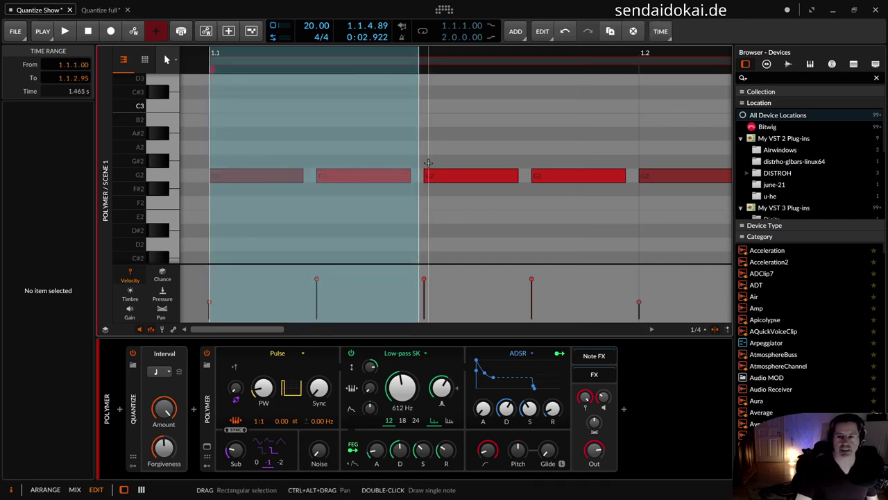
key(space)
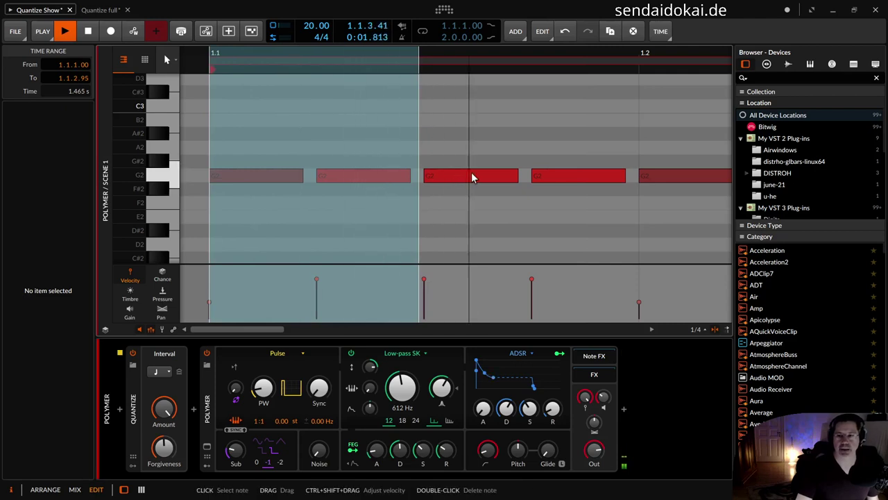
key(space)
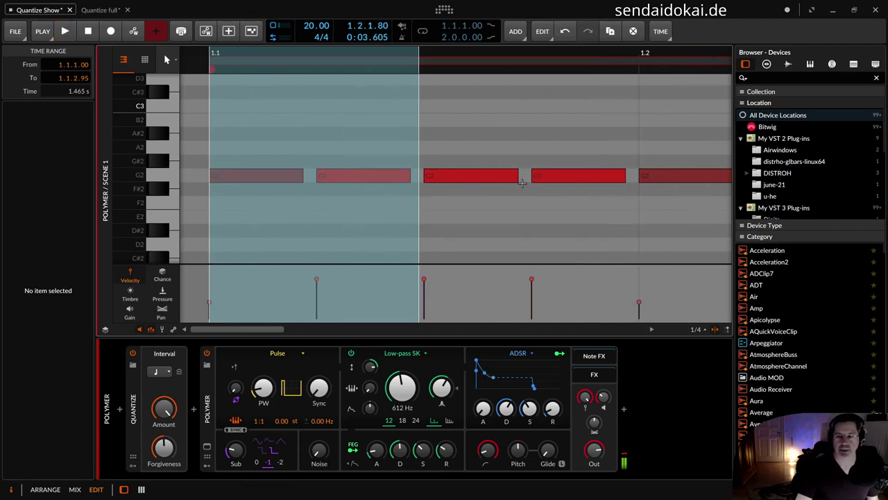
drag(496, 147, 590, 190)
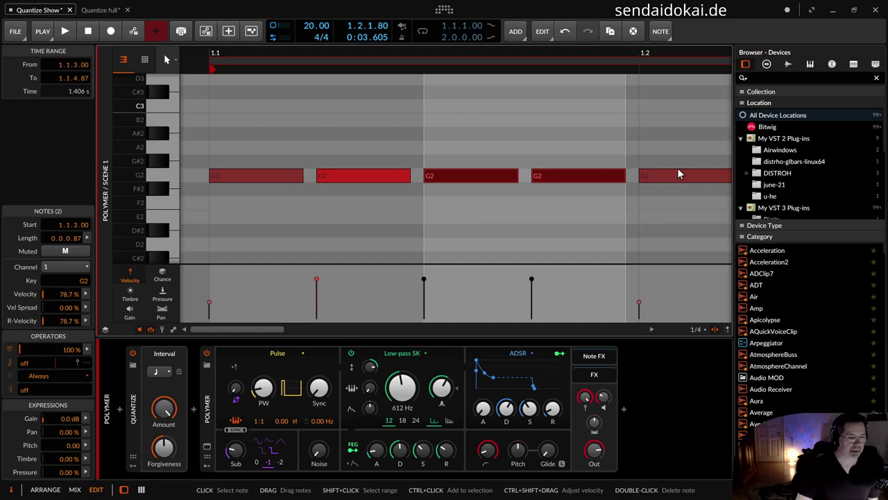
- Switch to the Quantize full project, activate its audio engine, and inspect the device chains on the Polymer, E-Hat and E-Snare tracks
click(91, 10)
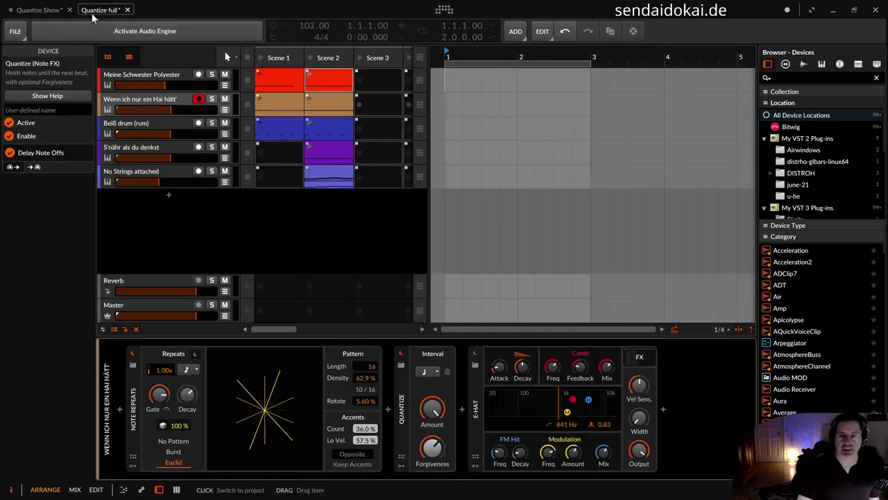
click(109, 40)
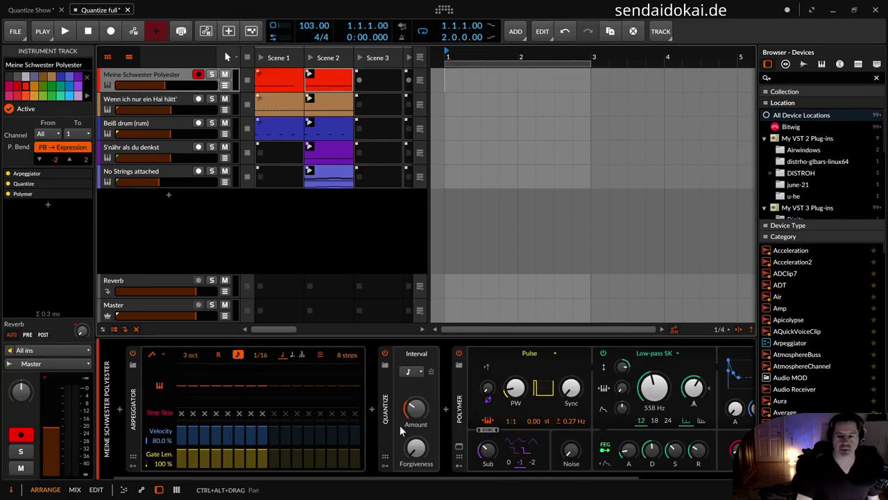
click(171, 99)
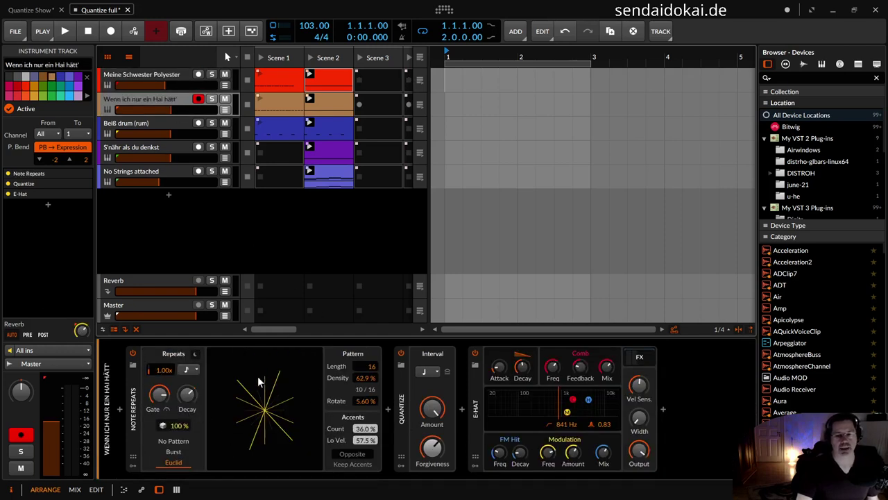
click(153, 150)
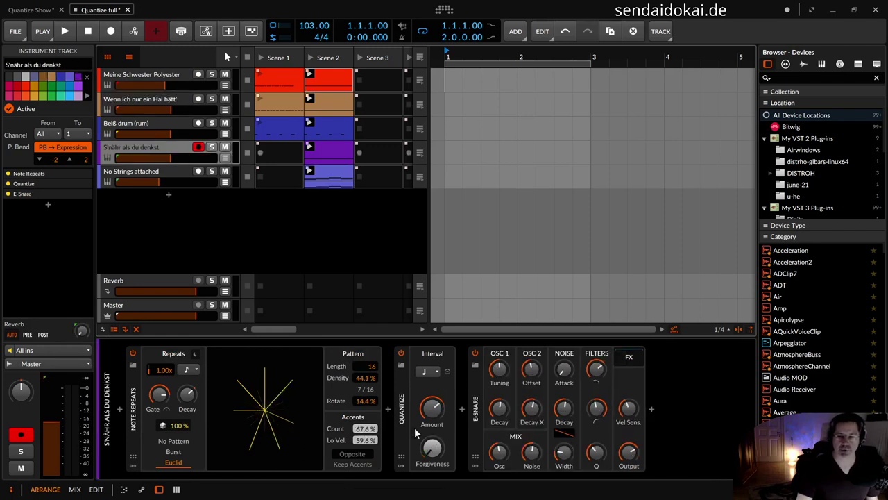
click(165, 79)
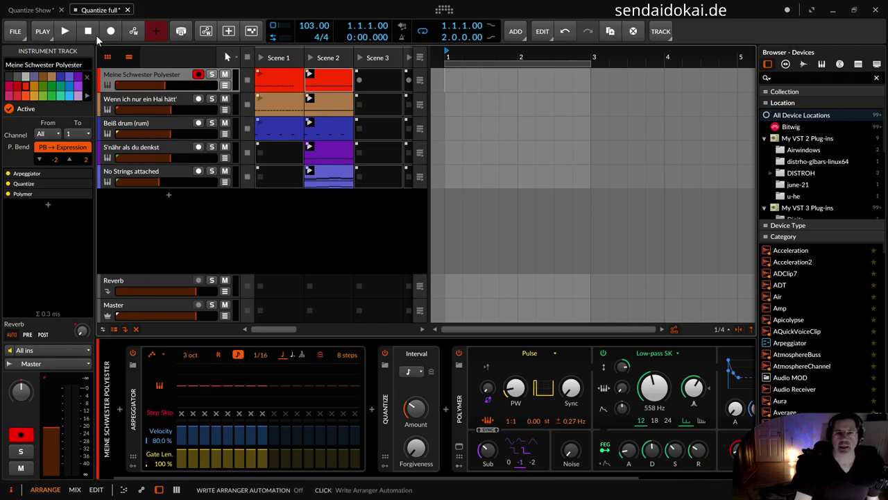
- Launch Scene 2 and vary the Polymer track's Quantize, raising Amount to 72 %, Forgiveness to about 57.6 %, and lowering Amount again
click(310, 59)
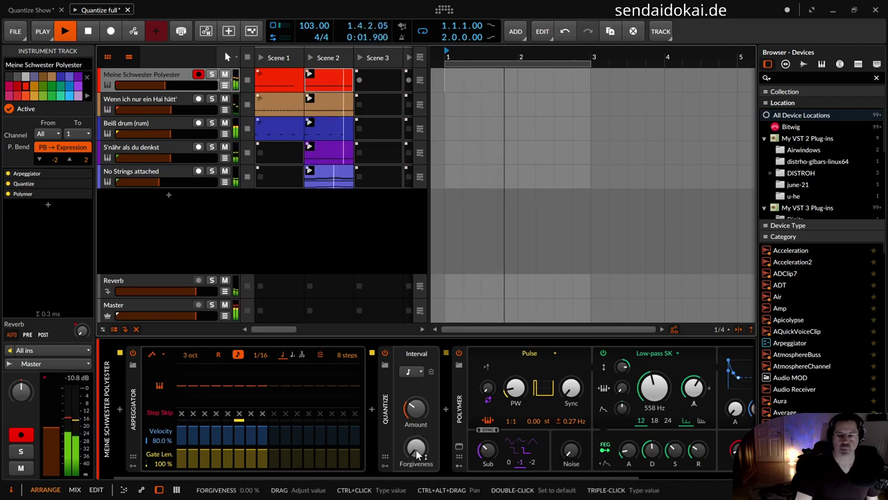
drag(417, 416, 418, 378)
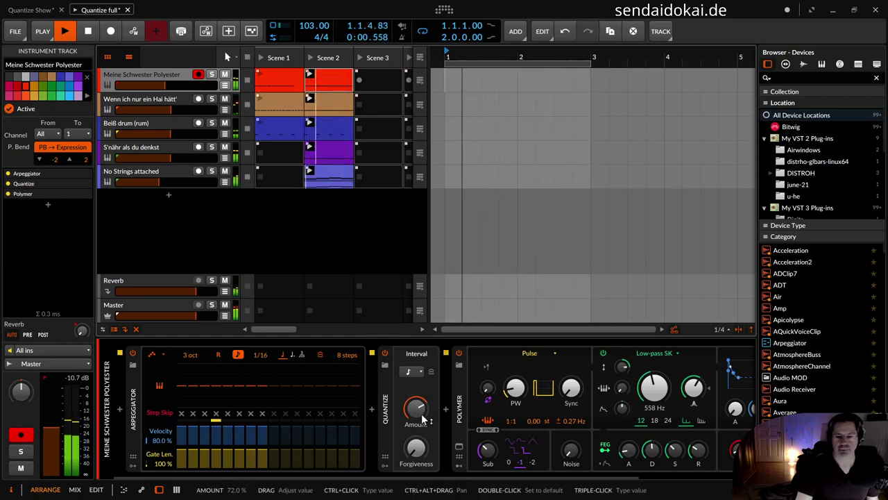
drag(416, 409, 416, 406)
drag(417, 449, 417, 444)
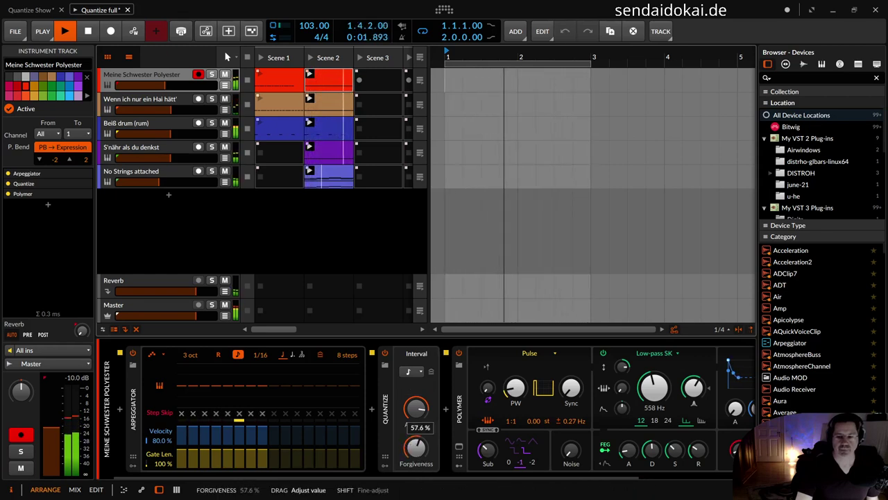
drag(420, 406, 416, 427)
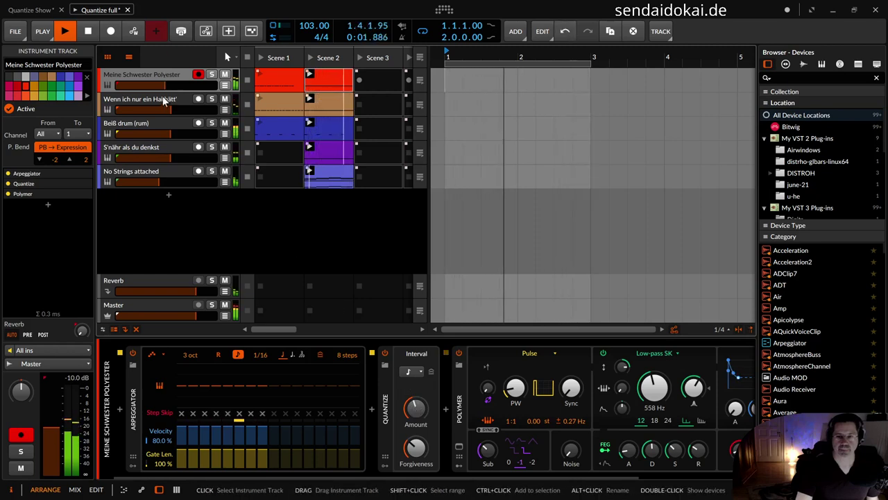
- Lower the volume of the Meine Schwester Polyester and S'nähr als du denkst tracks
drag(165, 92, 148, 92)
drag(170, 157, 136, 157)
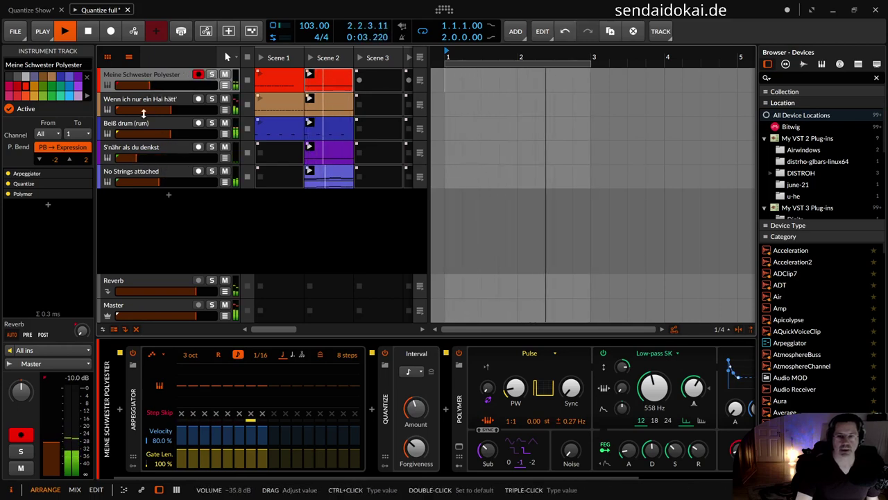
- Lower the Quantize Forgiveness on the E-Hat track and toggle the Quantize device off and on to compare the sound
click(142, 97)
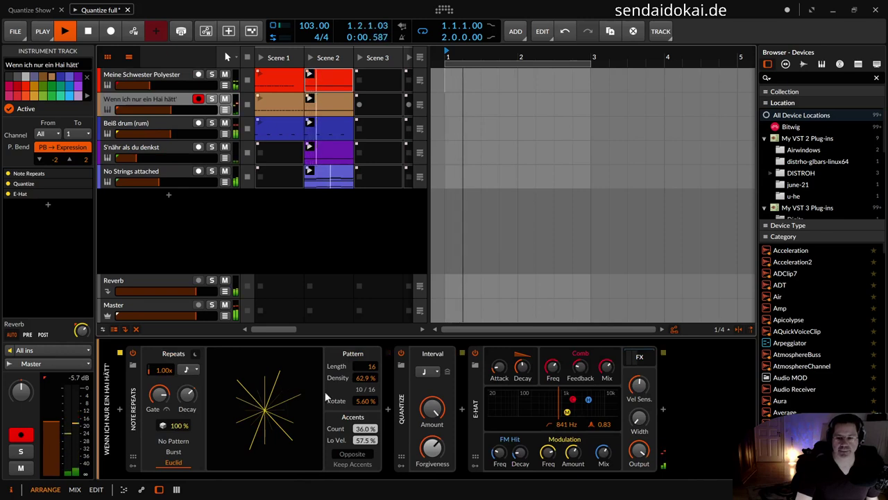
drag(438, 448, 438, 470)
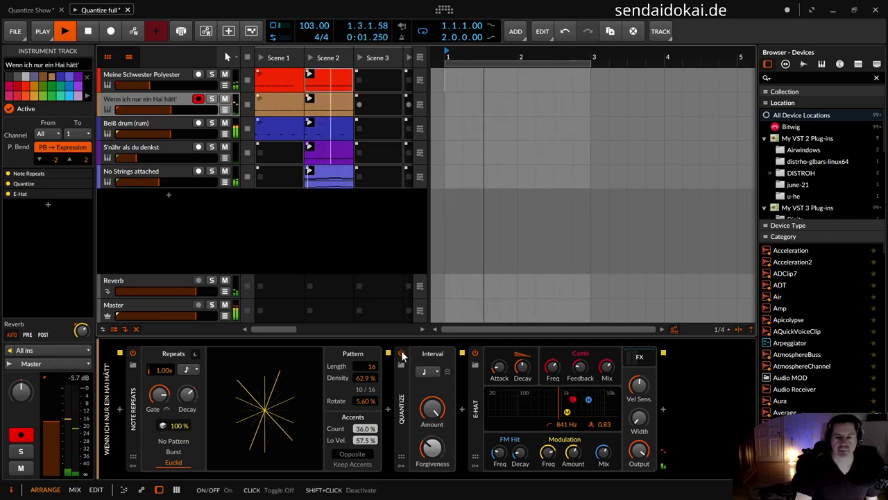
click(402, 354)
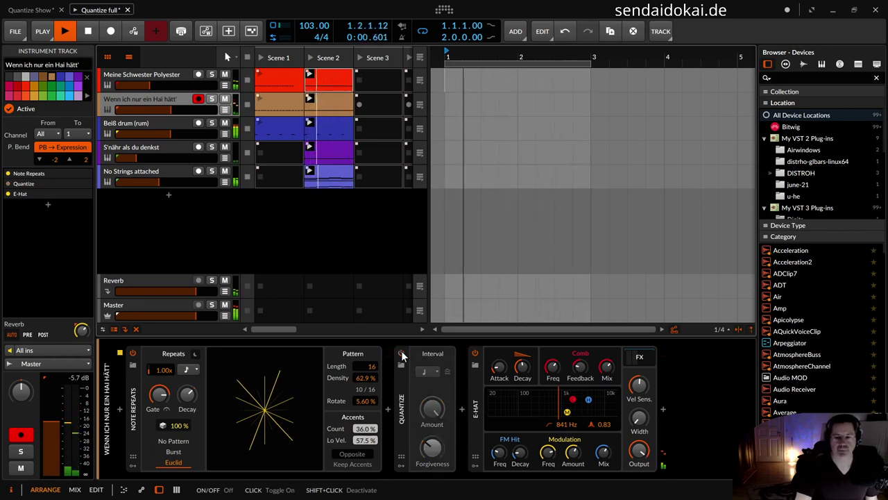
click(402, 354)
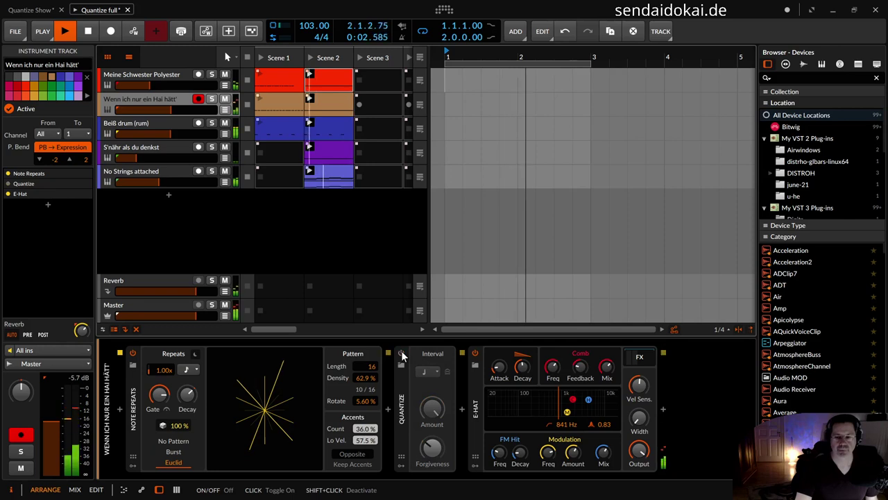
- Try the E-Hat track's Quantize Forgiveness at 71.2 % and 0 %, raise it again, and lower Amount to 38.4 %
drag(432, 453, 432, 445)
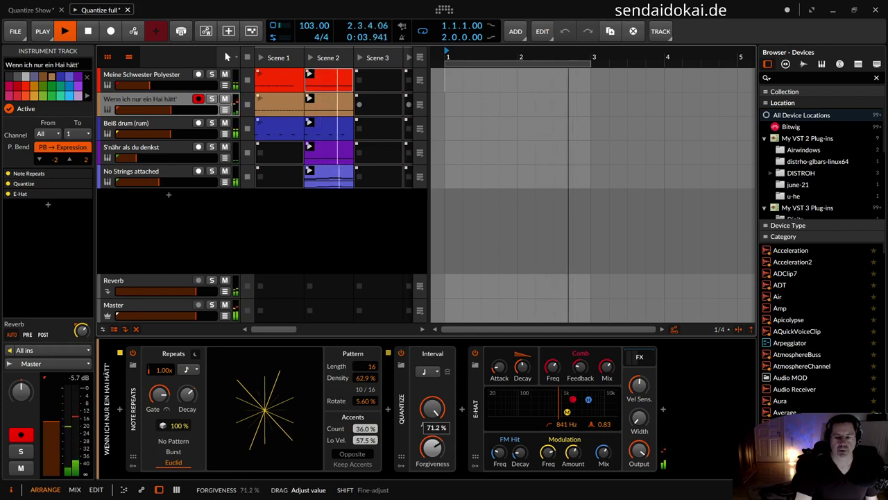
drag(432, 448, 431, 453)
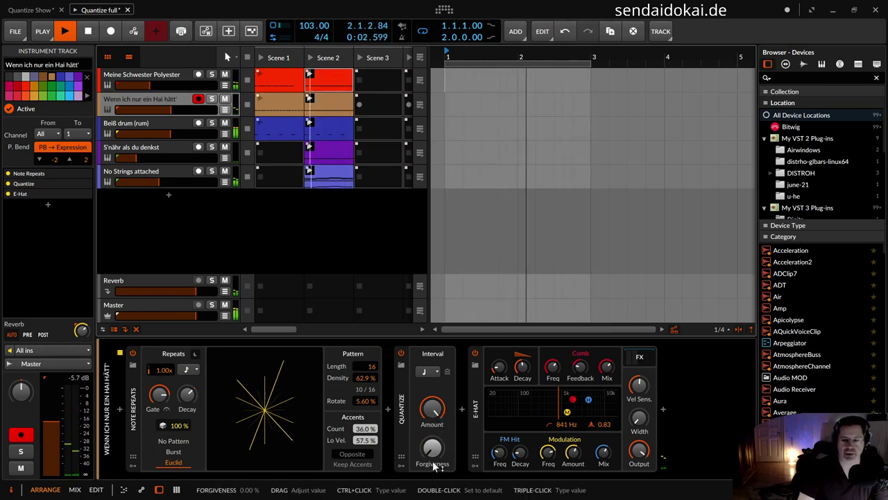
drag(434, 466, 434, 446)
drag(433, 408, 432, 492)
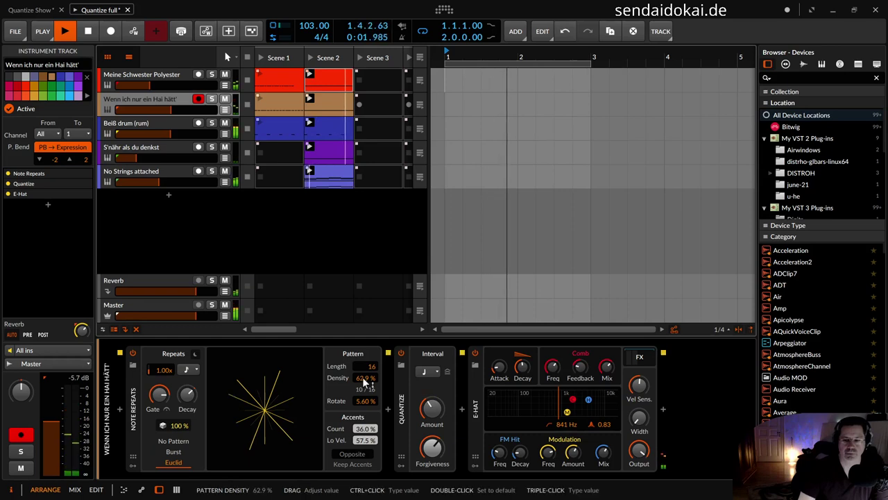
- Set the Note Repeats pattern on the E-Hat track to 21.6 % Rotate and 84.1 % Density
mouse_move(365, 400)
mouse_down()
mouse_move(366, 375)
mouse_move(360, 409)
mouse_up()
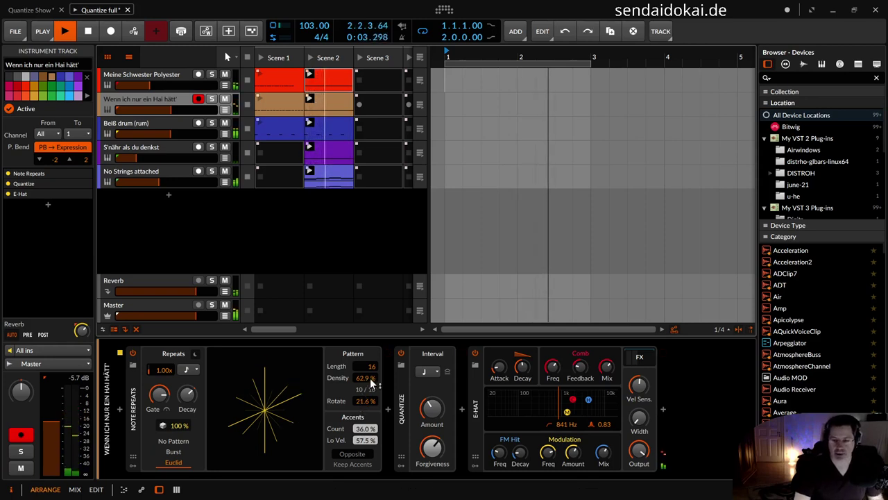
drag(370, 380, 370, 353)
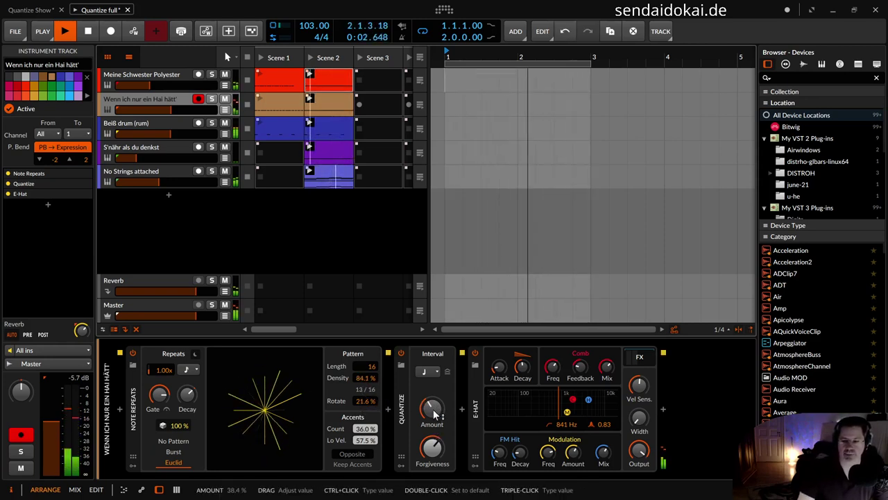
- Try the E-Hat track's Quantize at 100 % Amount with Forgiveness at 0 % and 60 %, and lower Amount to 32.4 %
drag(433, 413, 433, 340)
drag(438, 457, 437, 498)
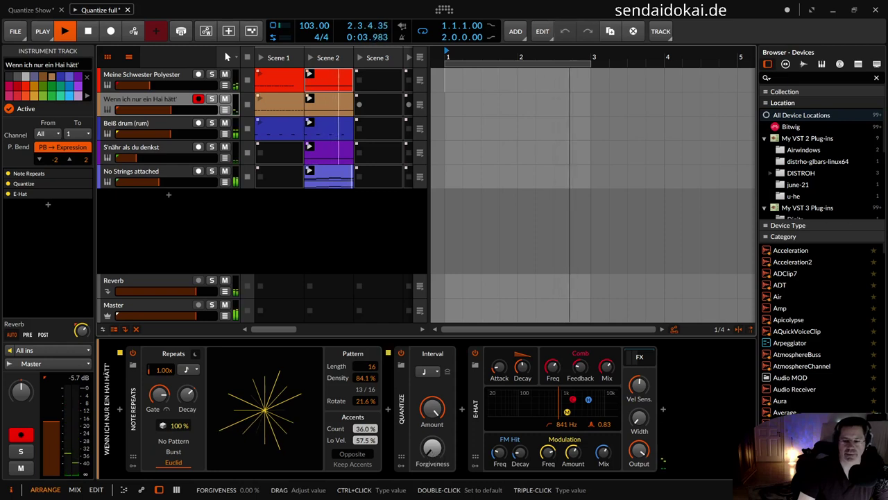
drag(431, 451, 431, 385)
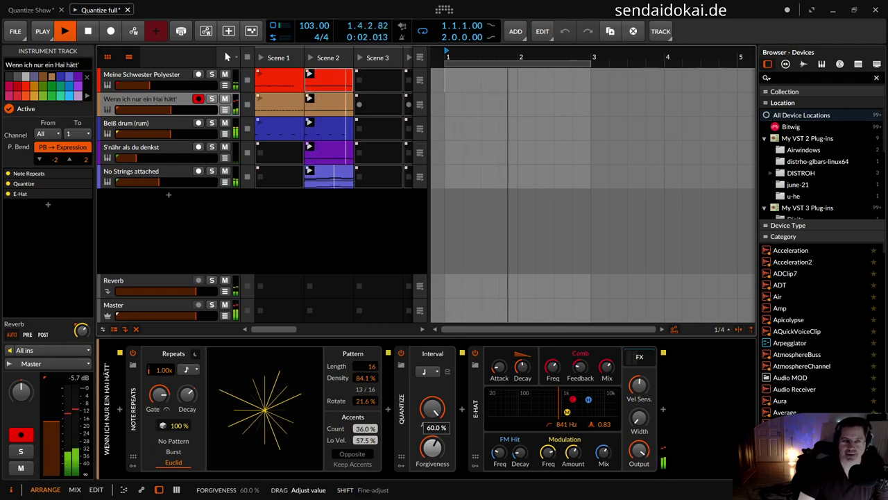
drag(431, 385, 432, 454)
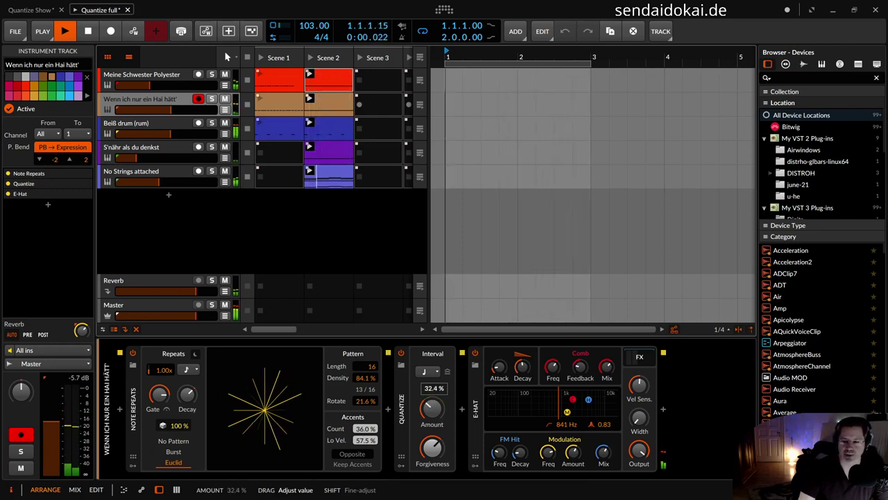
- Set Note Repeats to 57.3 % Density, 59.6 % accent Count and 42.7 % Lo Vel., with Quantize at 100 % Amount and 0 % Forgiveness
drag(365, 440, 364, 445)
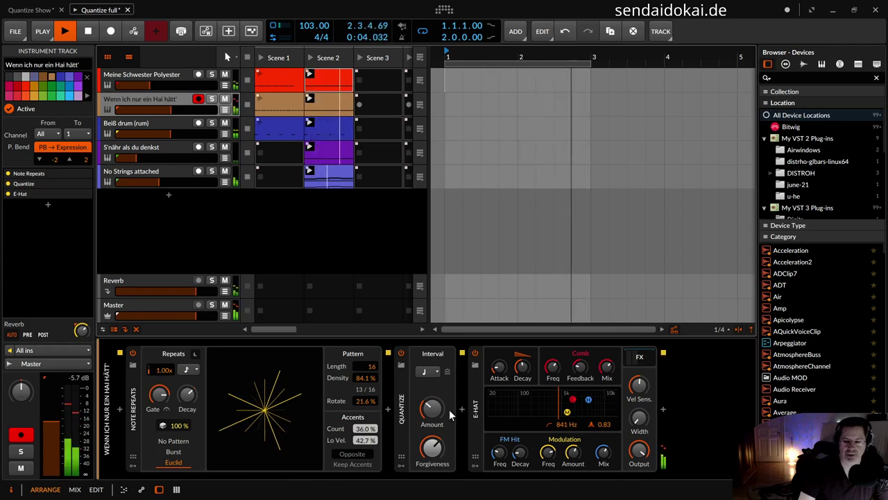
drag(432, 408, 432, 448)
drag(366, 377, 365, 387)
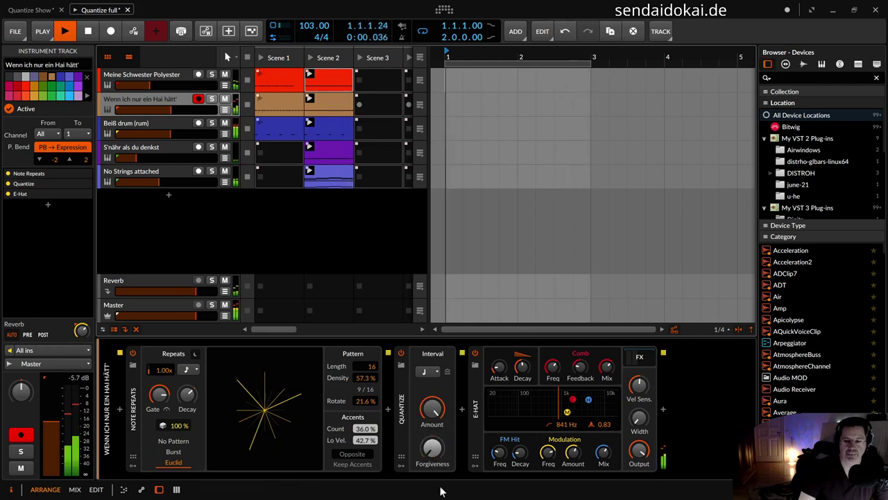
drag(366, 428, 366, 415)
click(367, 441)
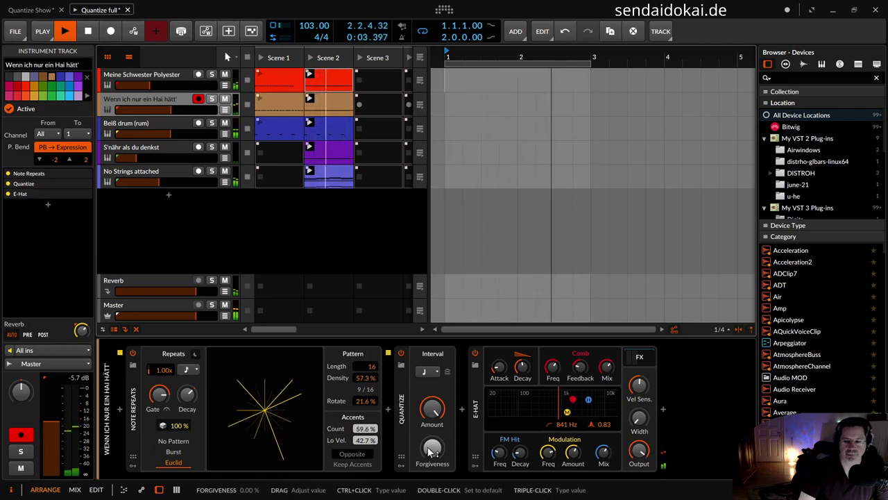
- Try Quantize Forgiveness at 54.8 % with different Amount values, reset the Note Repeats Rotate to 0 %, and lower Forgiveness to 16.8 %
drag(432, 448, 430, 449)
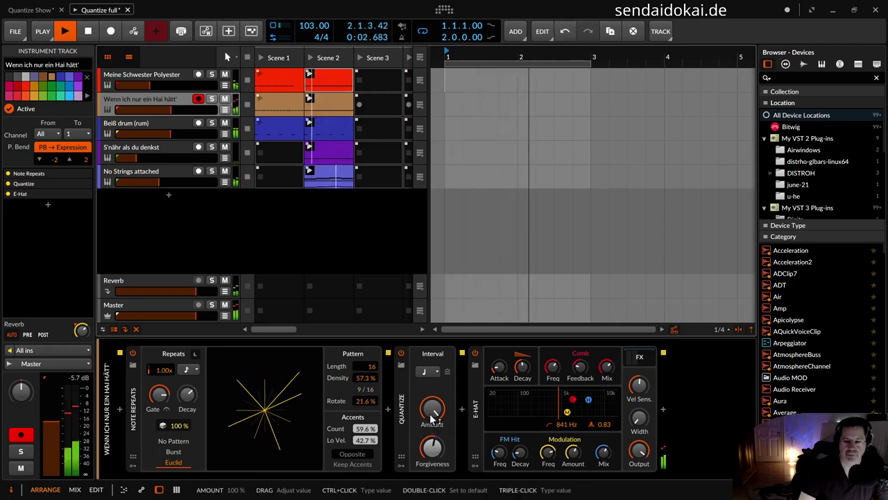
drag(431, 409, 432, 419)
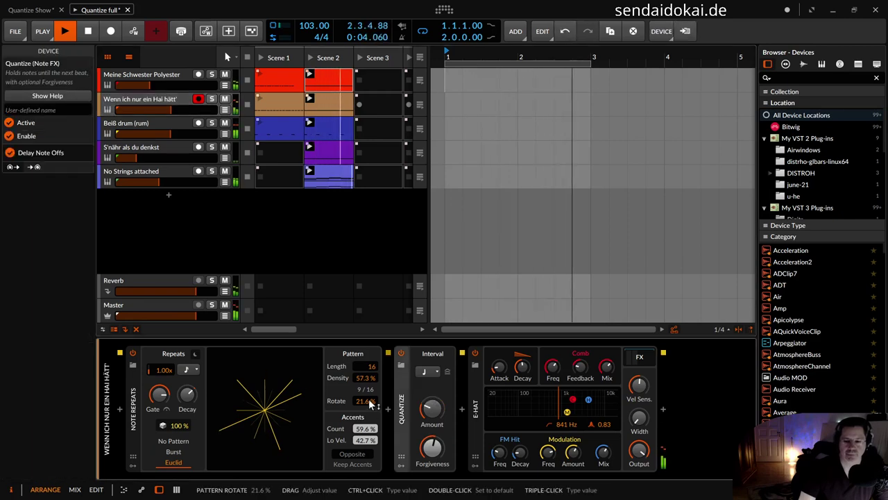
double_click(370, 403)
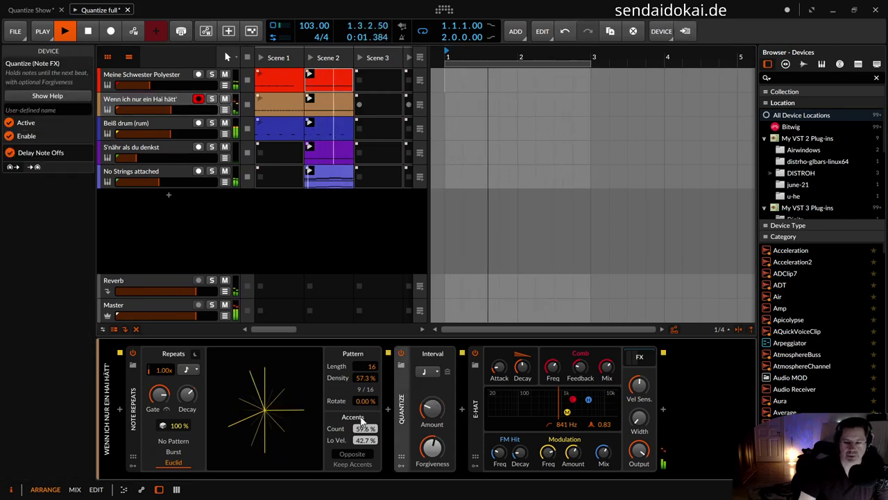
drag(431, 408, 431, 389)
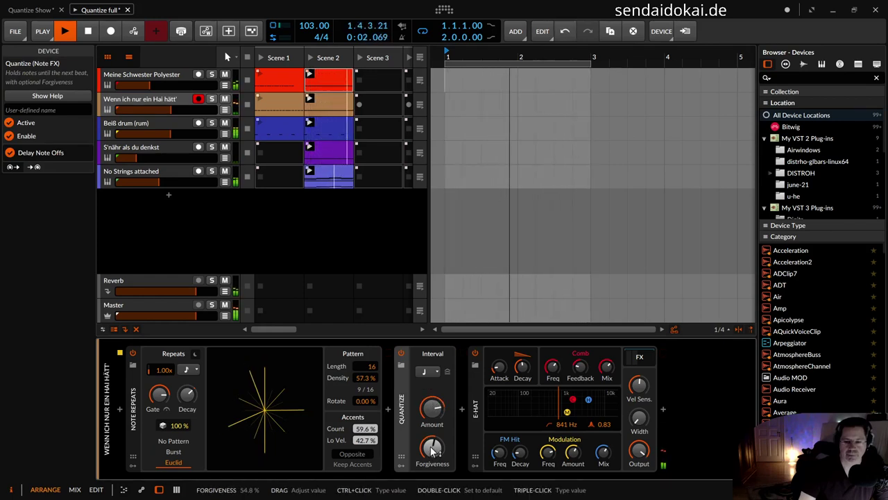
drag(432, 446, 431, 490)
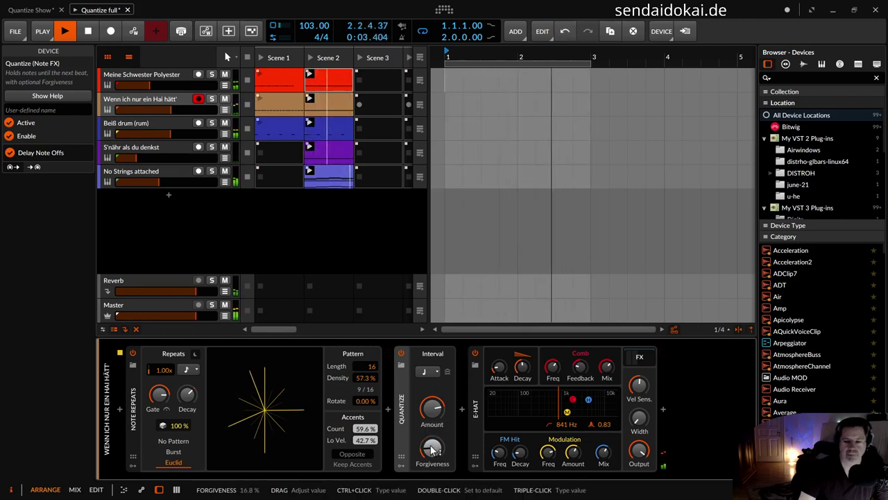
- Compare the E-Hat pattern with Quantize bypassed and re-enabled, set Forgiveness to 40.8 %, and stop playback
click(400, 355)
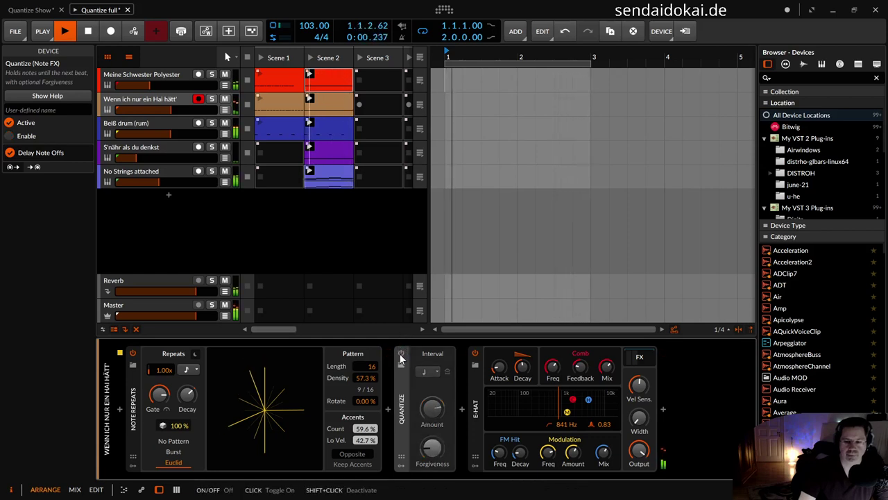
click(402, 353)
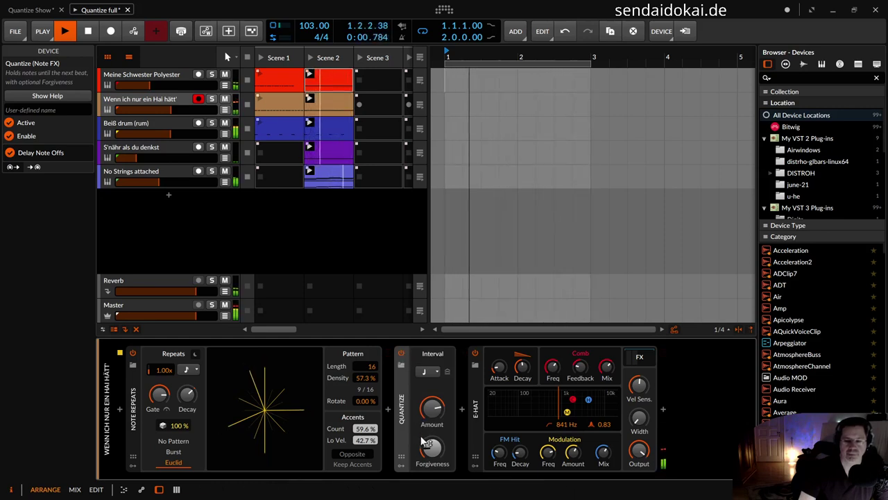
mouse_move(432, 449)
mouse_down()
mouse_move(432, 422)
mouse_move(436, 463)
mouse_up()
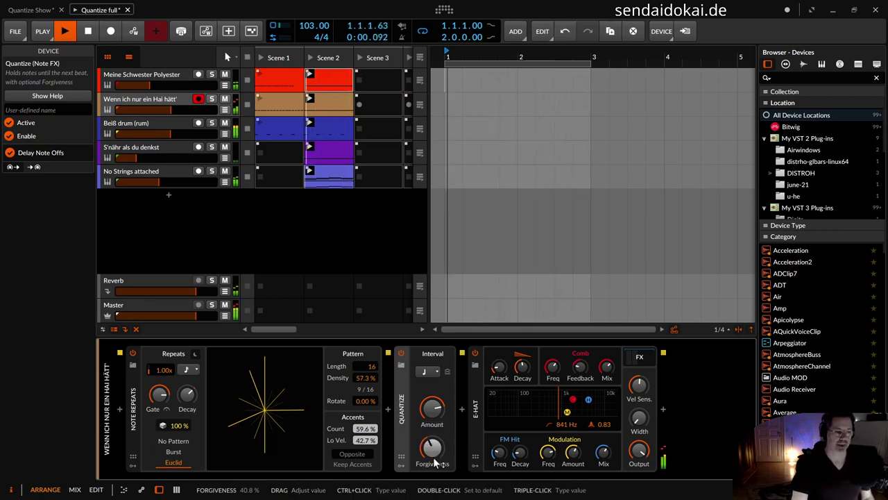
key(space)
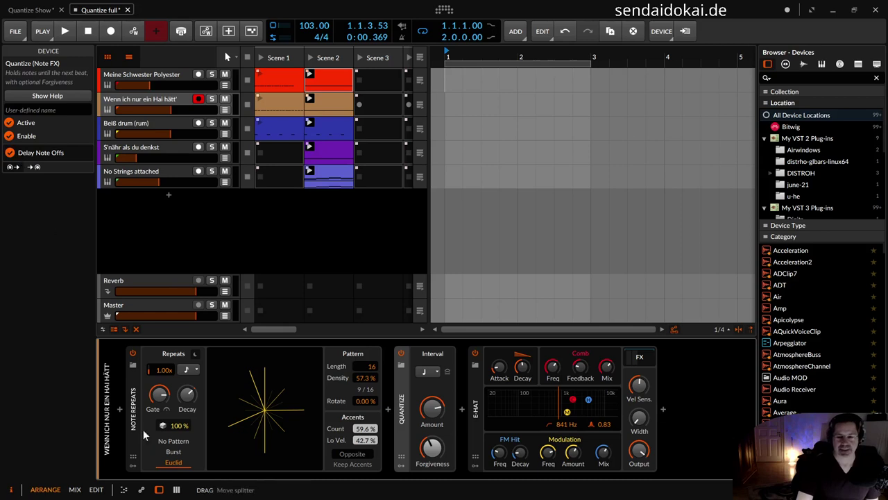
click(135, 465)
click(135, 465)
click(136, 457)
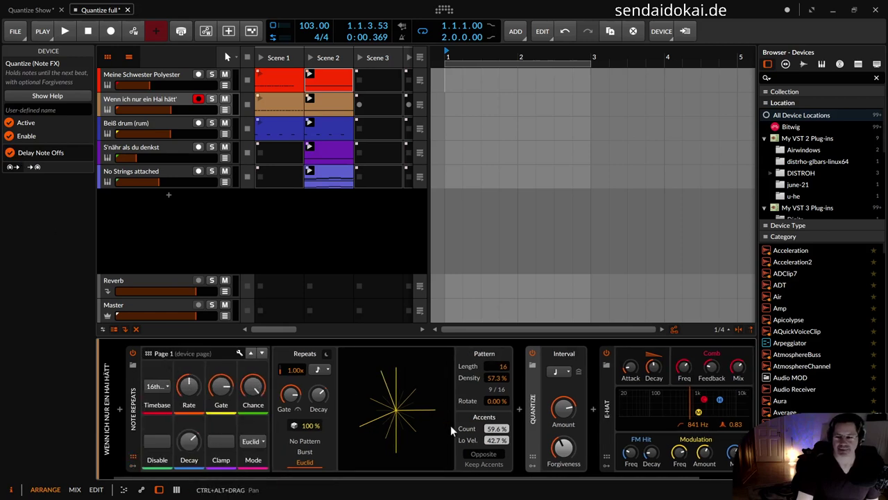
click(133, 456)
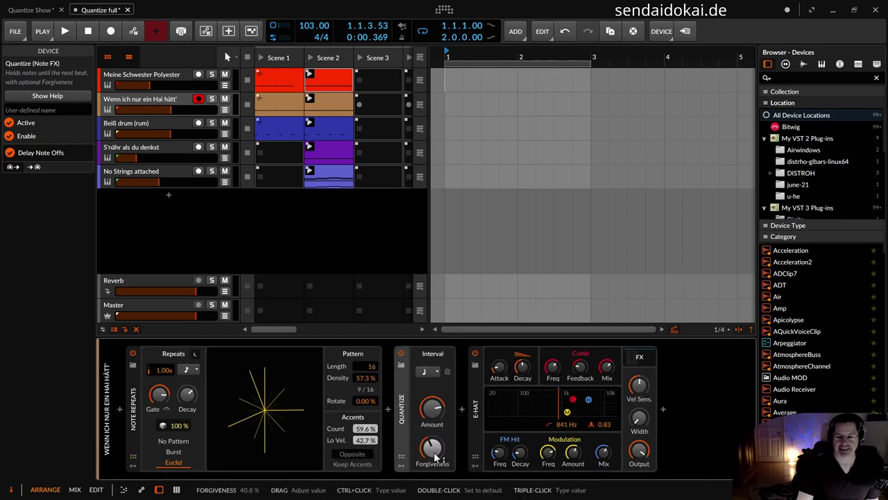
- Show the Quantize device's remote controls page and turn off Delay Note Offs
click(402, 456)
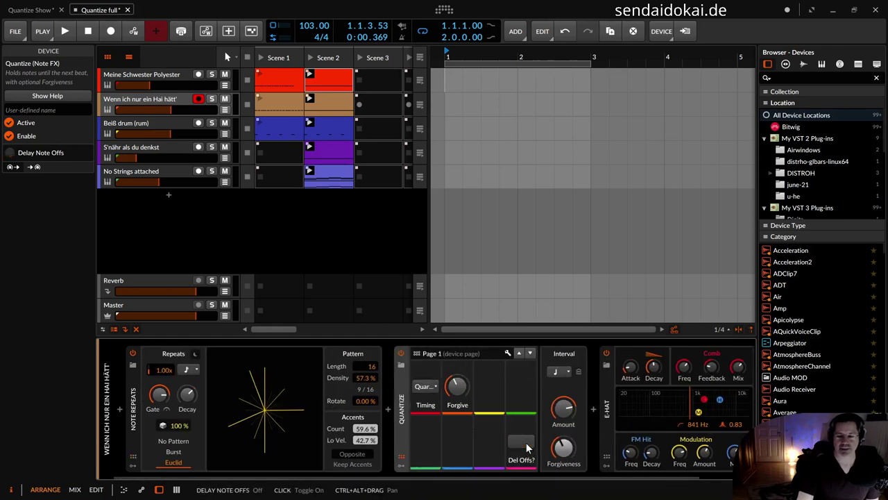